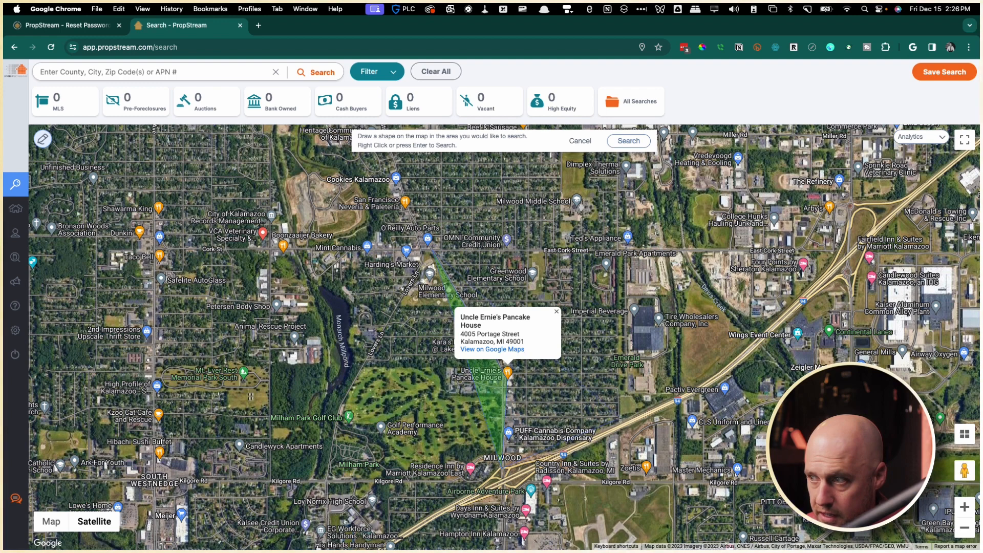
Place the search-area corners east of Portage Street and at East Cork Street.
left_click(620, 418)
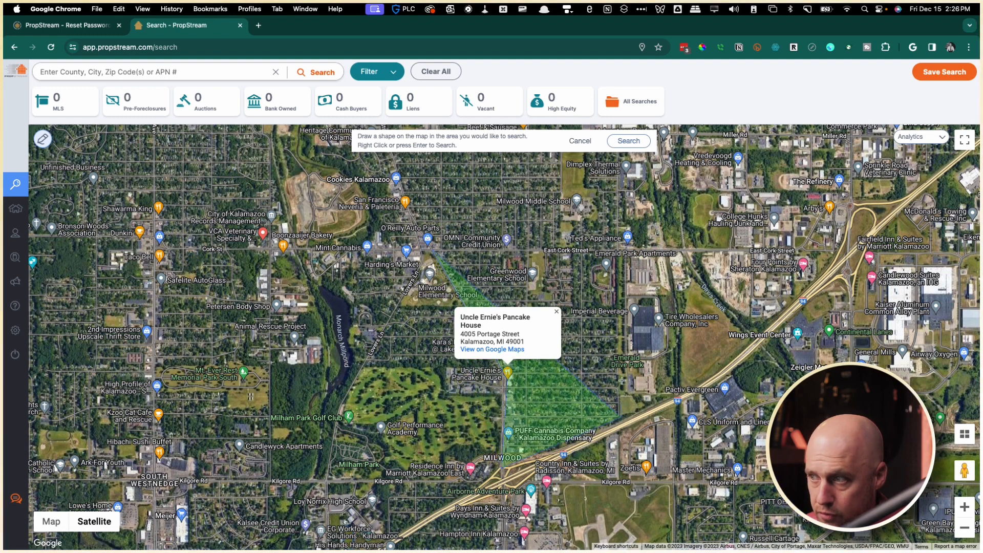
left_click(617, 249)
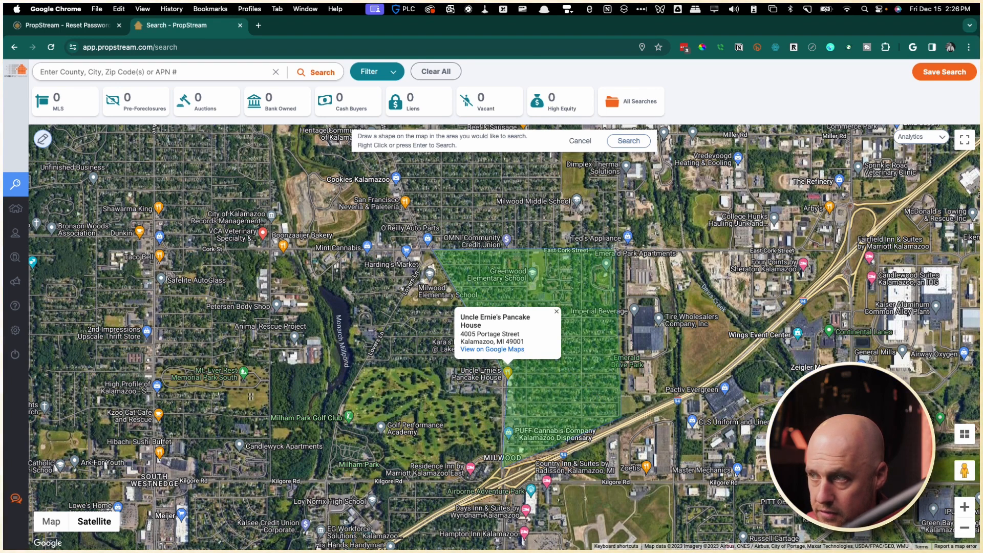
Search the drawn area, dismiss the pancake house popup, and filter to High Equity properties.
left_click(629, 142)
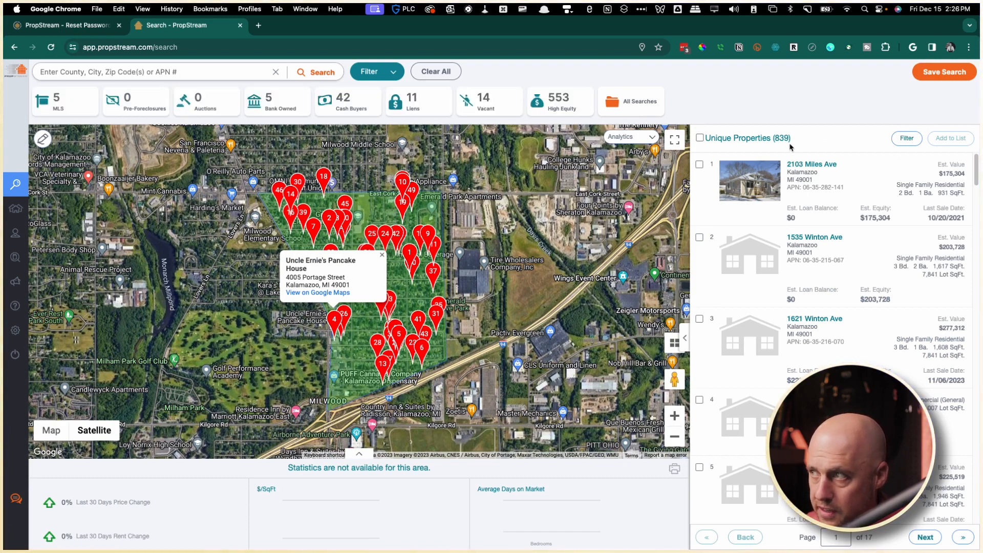
left_click(382, 255)
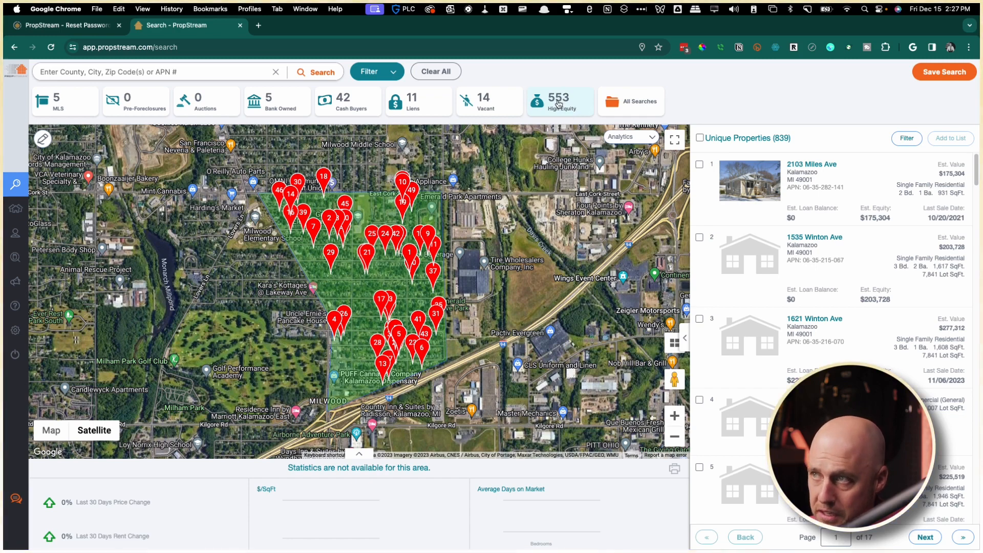
left_click(558, 105)
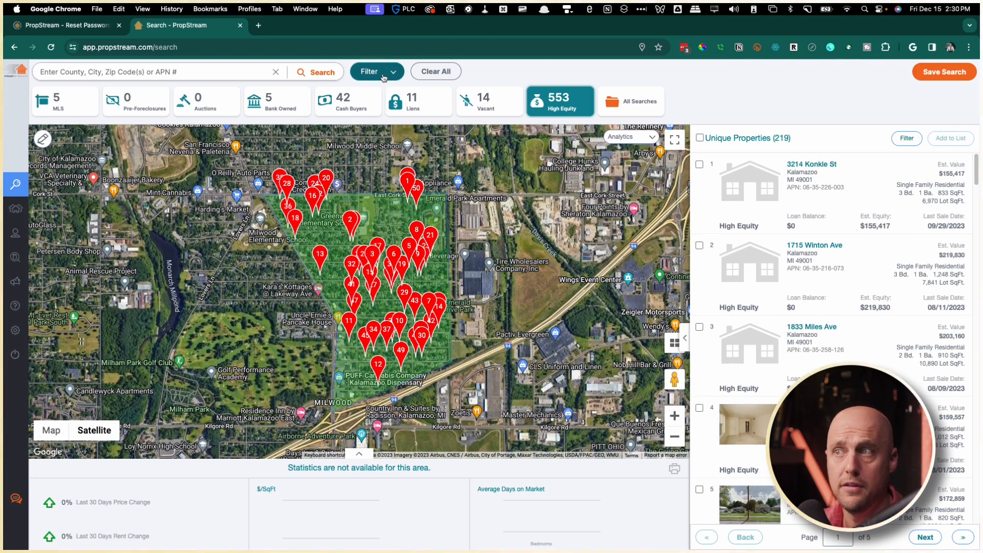
In the search filters, set MLS Status On Market to No.
left_click(383, 77)
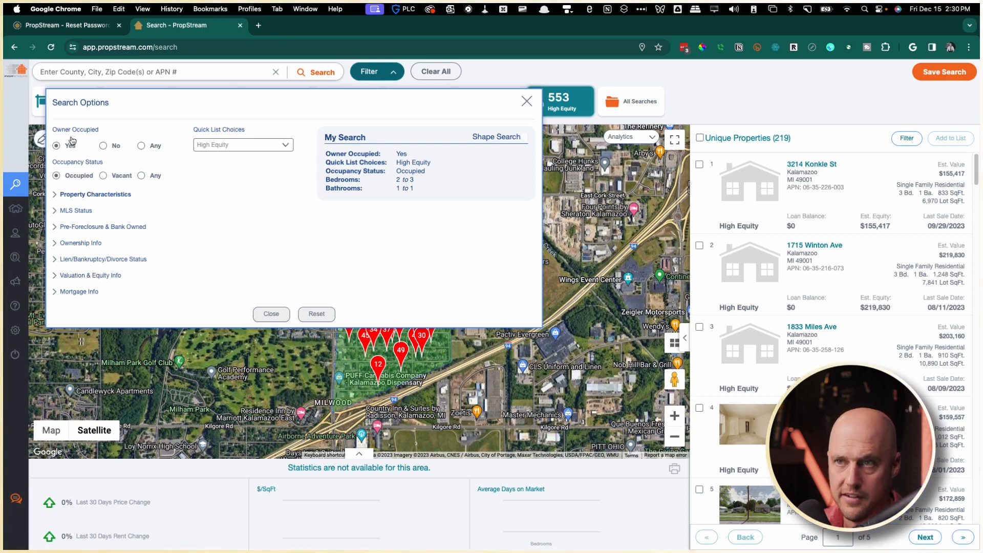
left_click(56, 197)
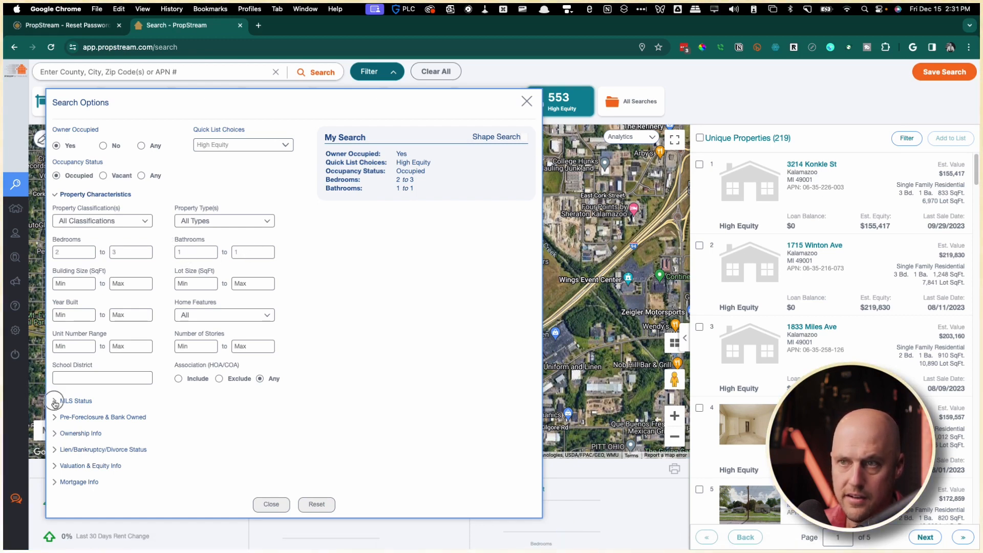
left_click_drag(59, 395, 57, 199)
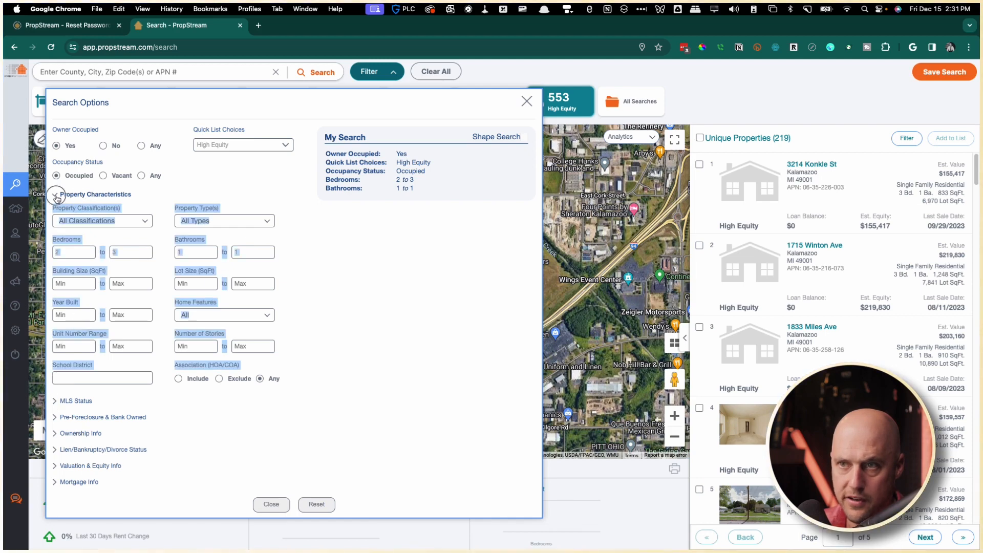
left_click(56, 195)
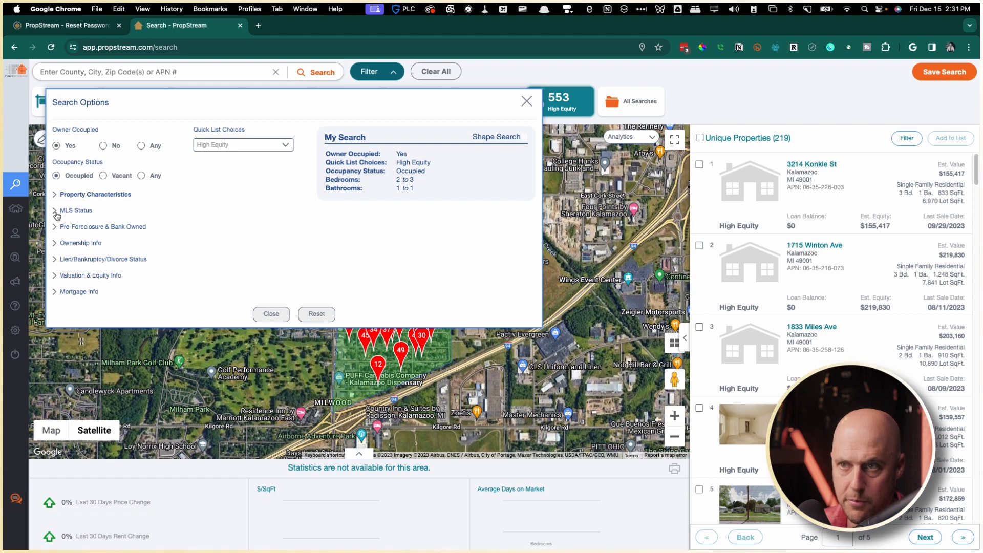
left_click(57, 215)
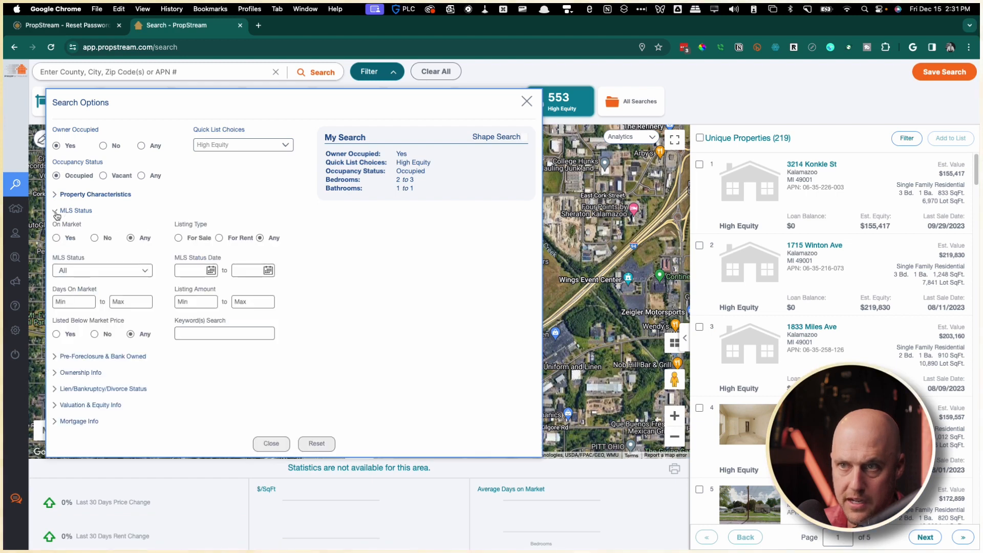
left_click(94, 238)
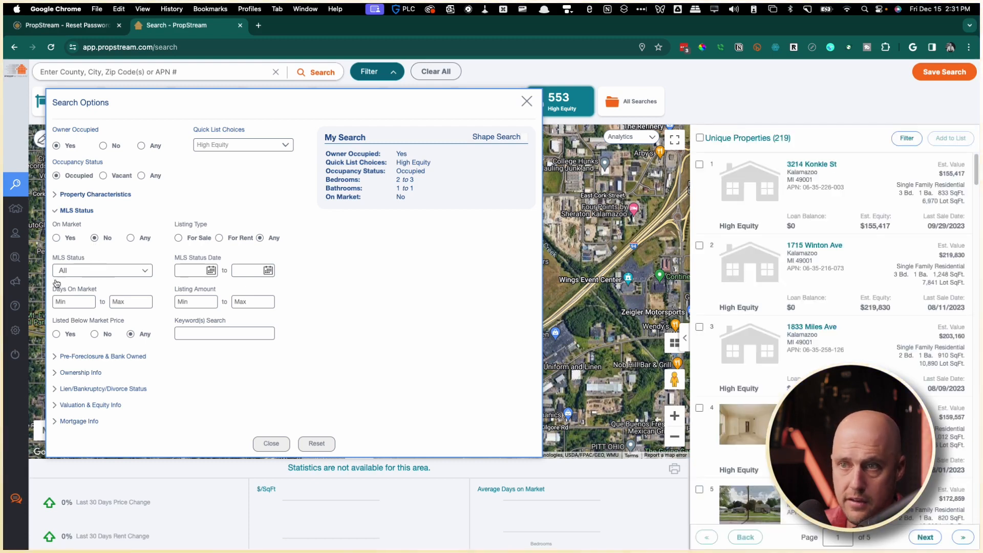
left_click(55, 210)
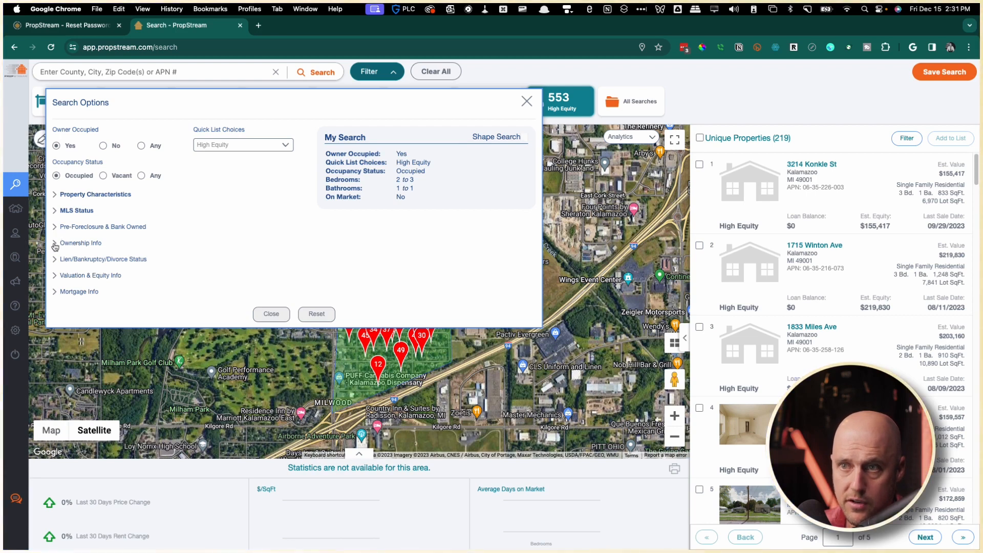
Set Years of Ownership minimum to 4 and Owner Type to Individual.
left_click(56, 245)
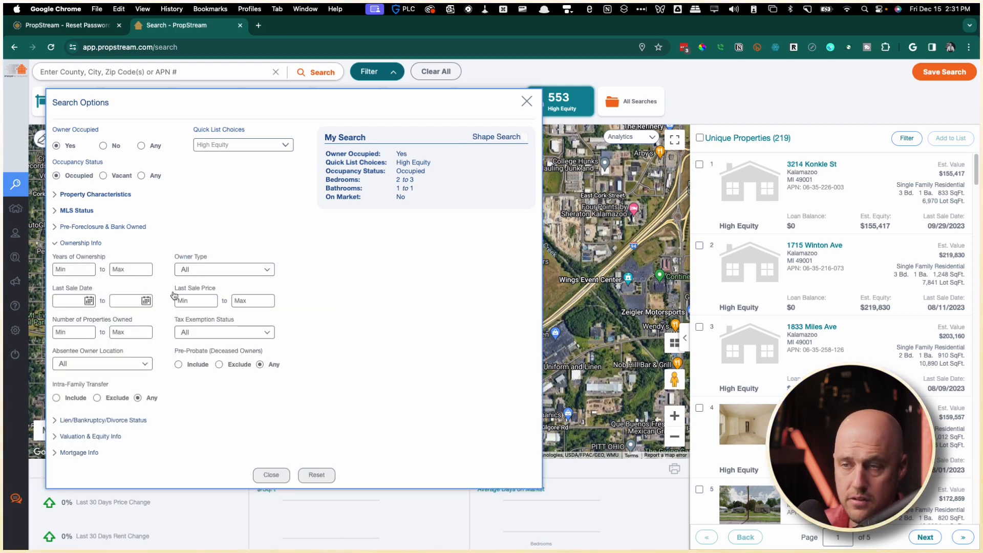
type("5")
key("BackSpace")
type("4")
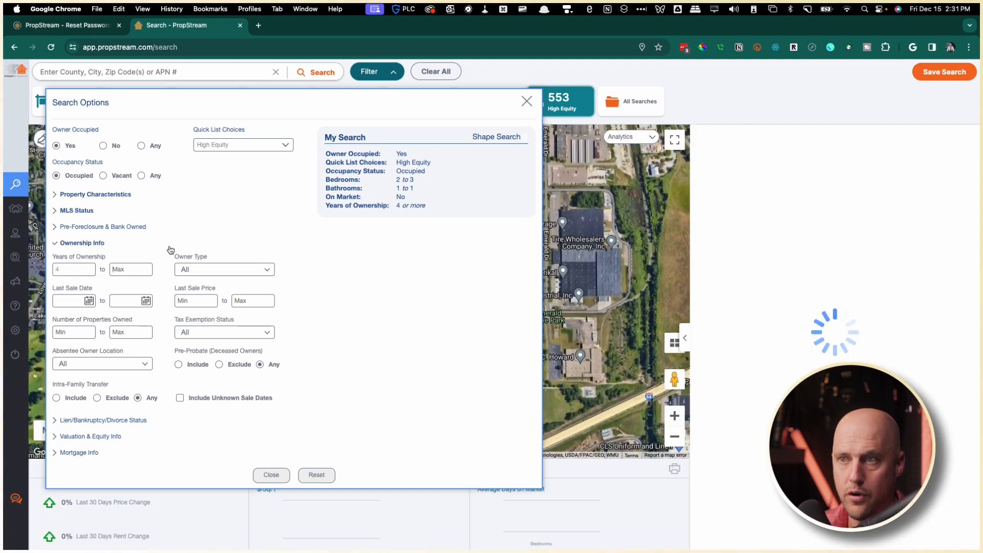
left_click(196, 269)
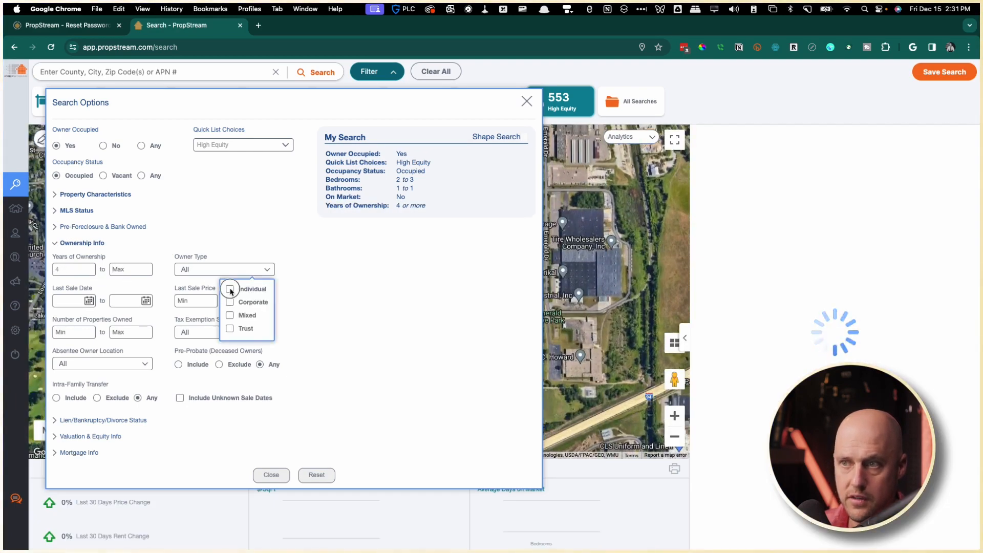
left_click(230, 289)
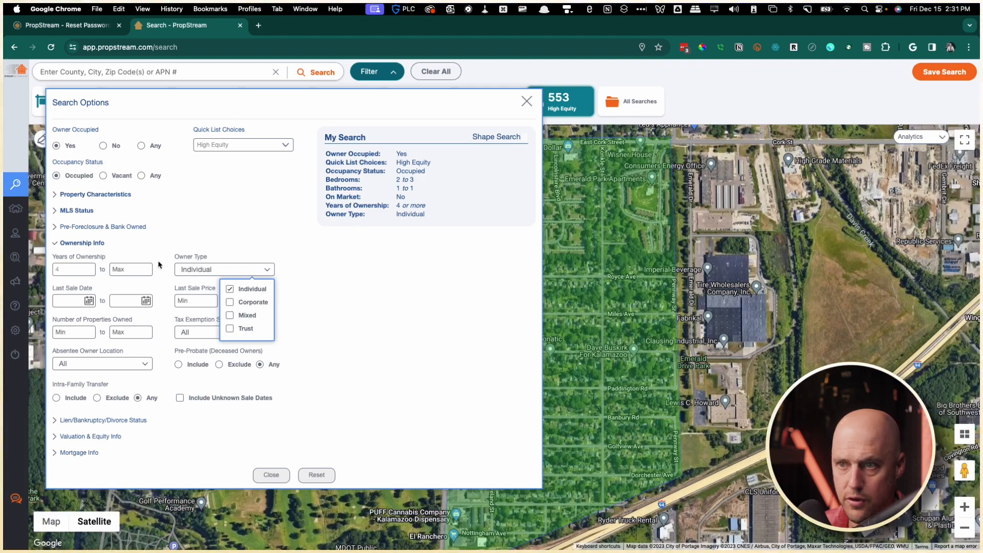
left_click(189, 245)
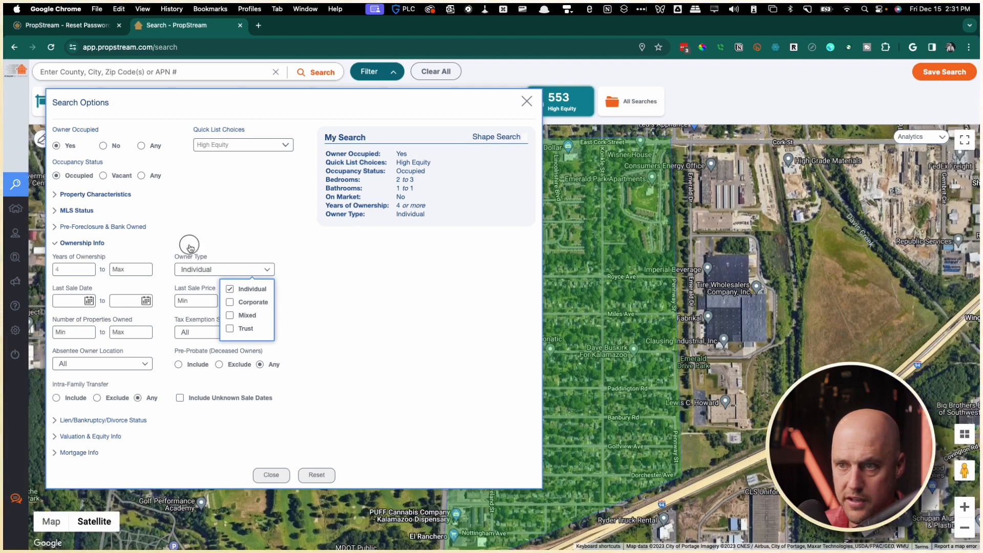
left_click(55, 421)
Review the Valuation & Equity and Mortgage Info filters without changing them.
left_click(55, 406)
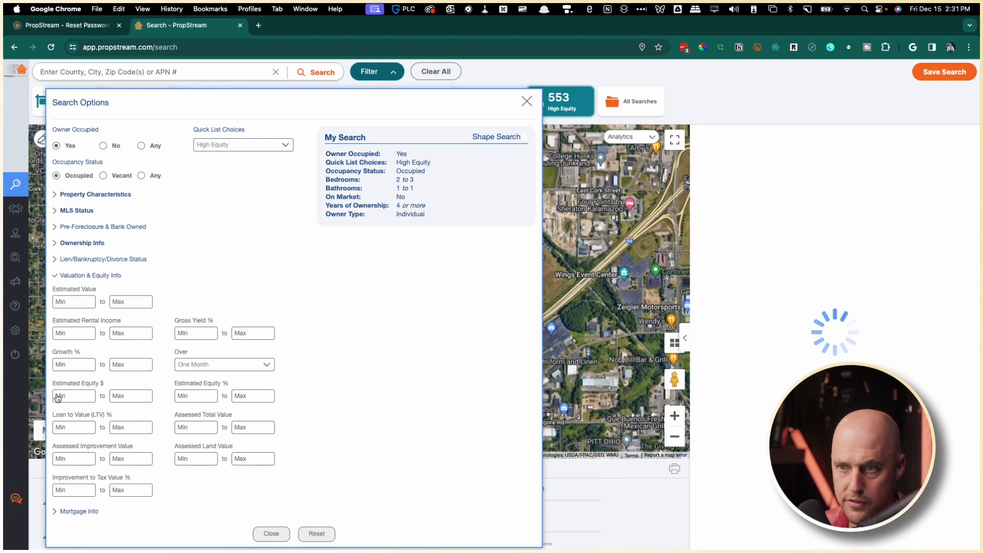
left_click(55, 275)
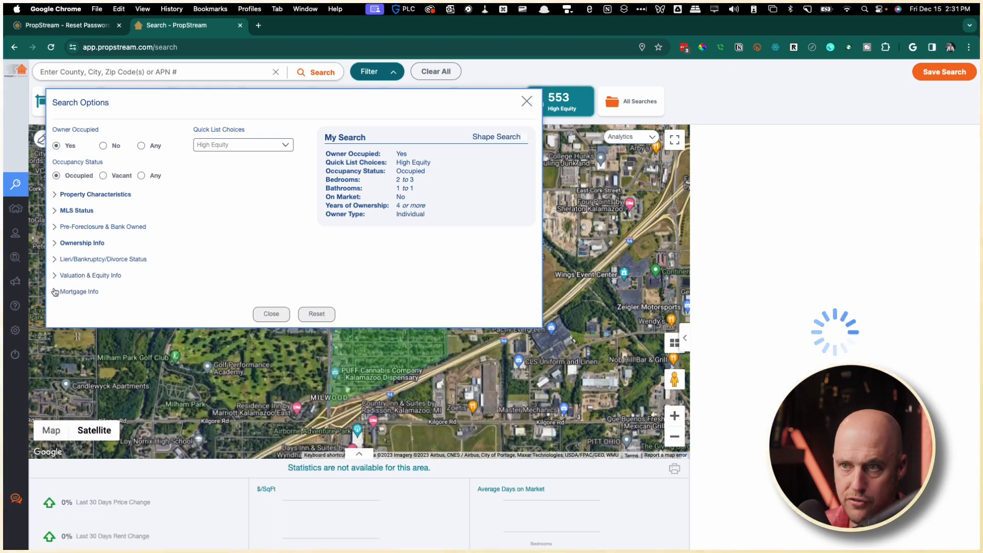
left_click(53, 274)
left_click(53, 274)
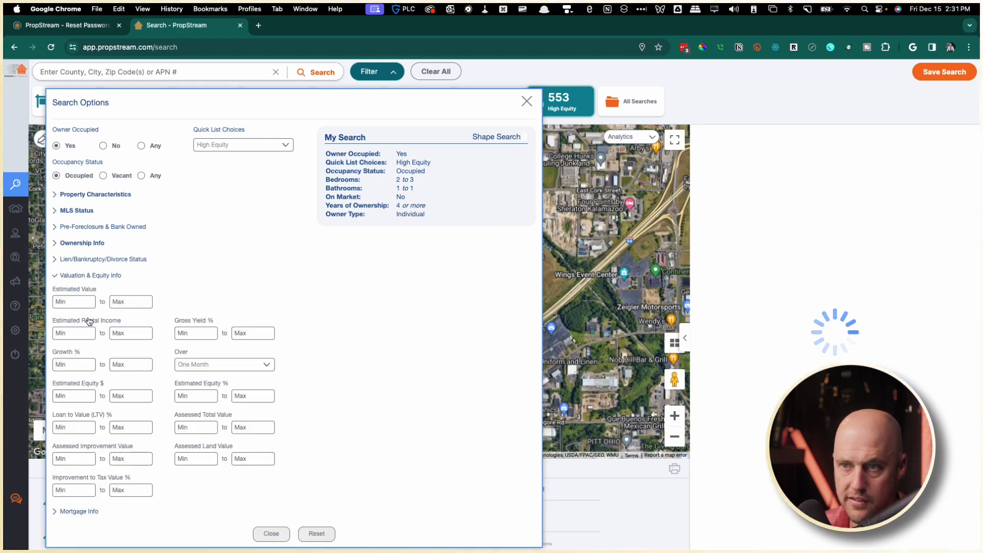
left_click(53, 277)
left_click(55, 292)
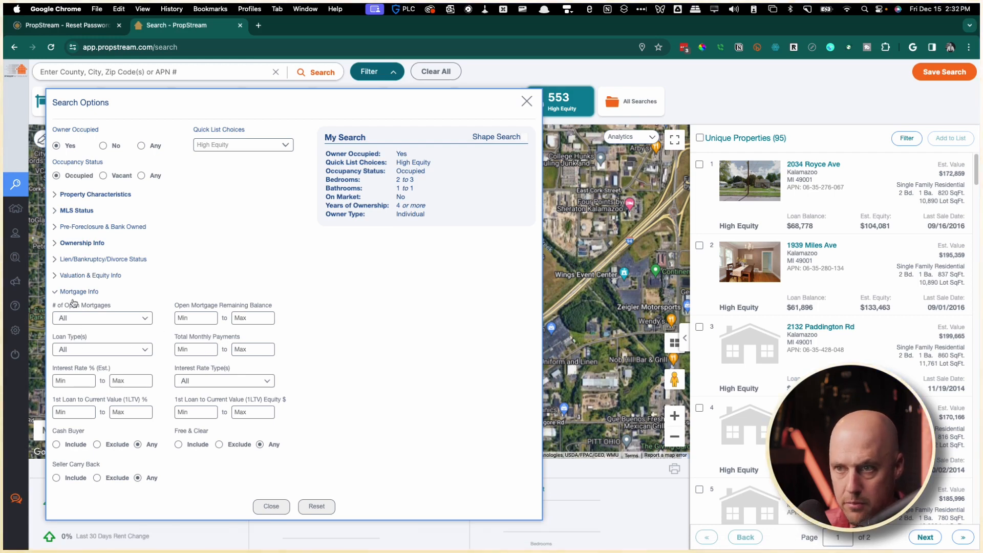
left_click(57, 291)
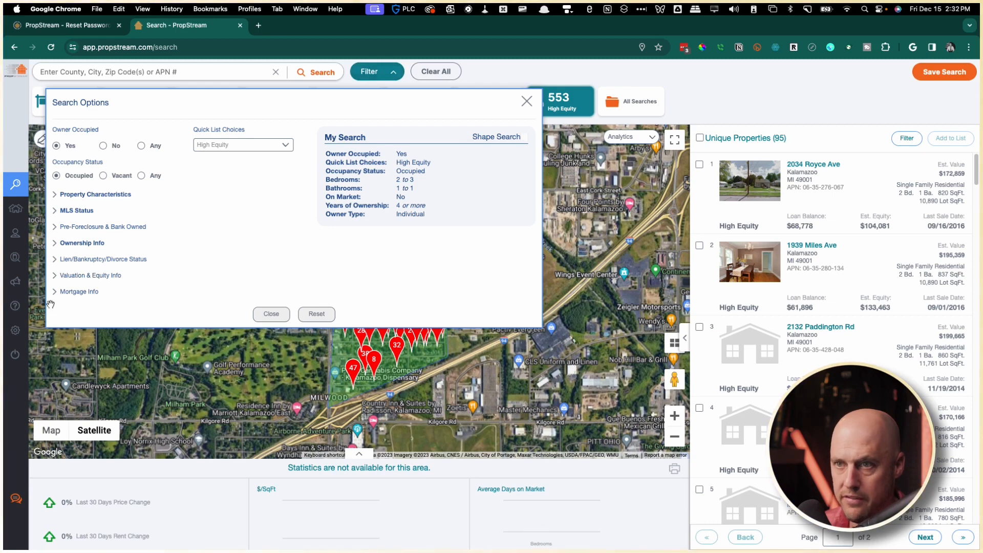
Look over the lien, bankruptcy and divorce quick target statuses unchanged, then close the search options.
left_click(57, 259)
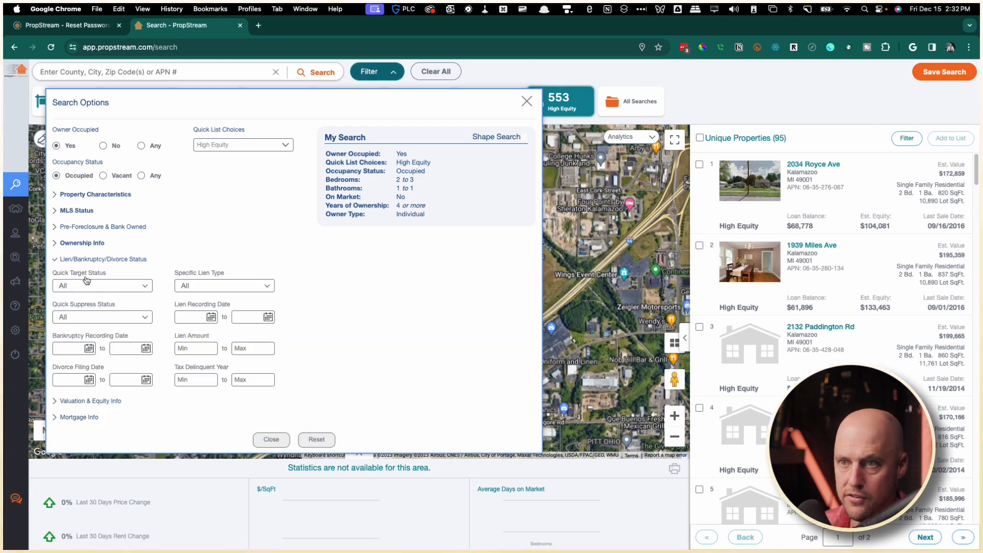
left_click(85, 285)
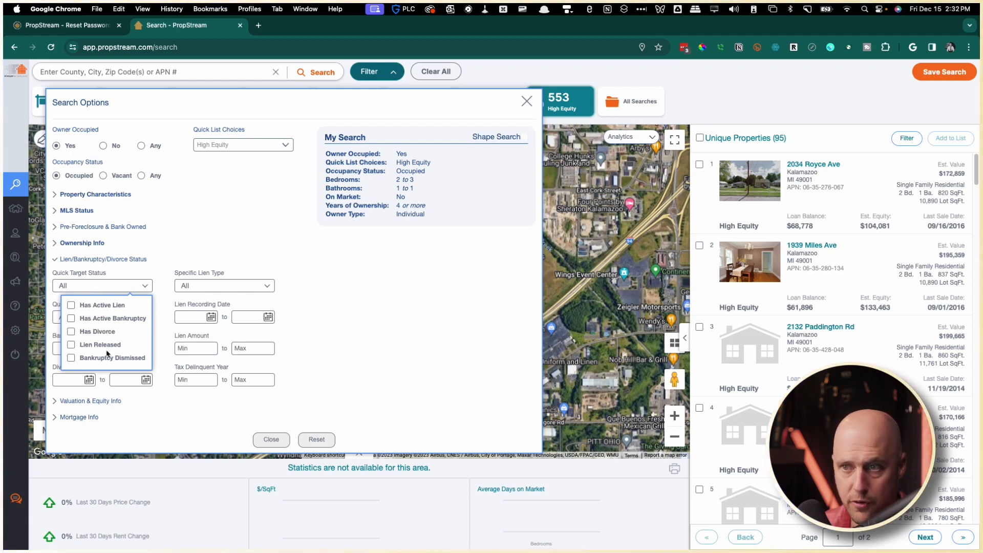
left_click(149, 266)
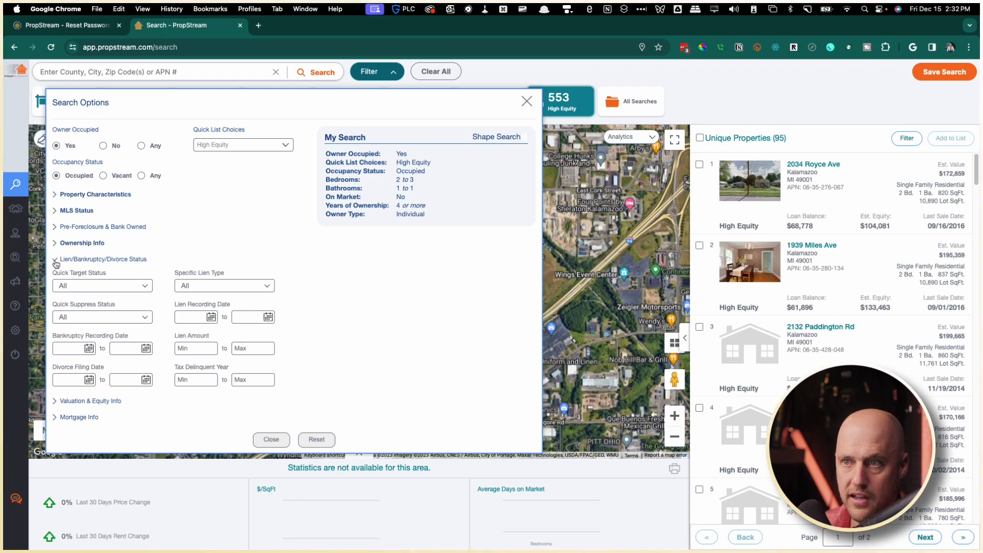
left_click(92, 290)
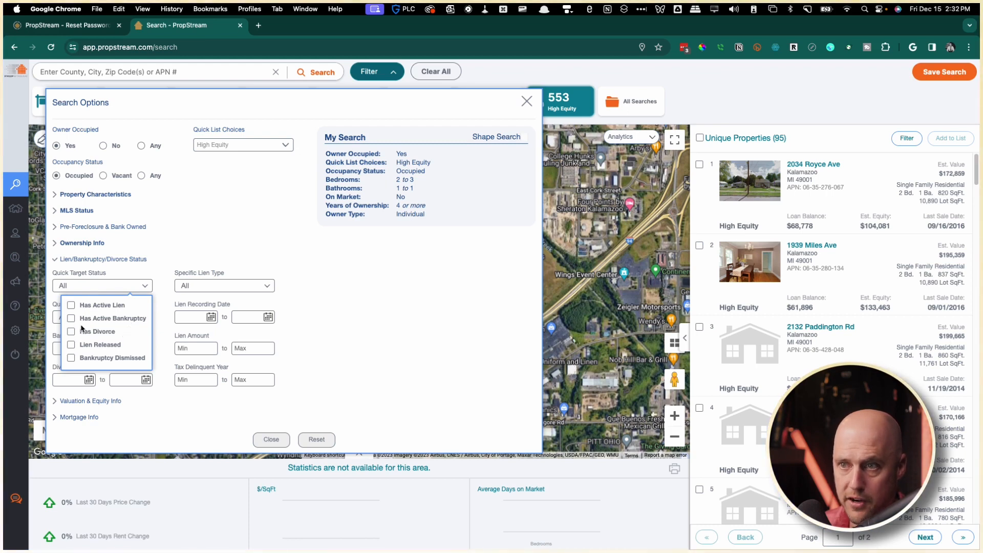
left_click(129, 274)
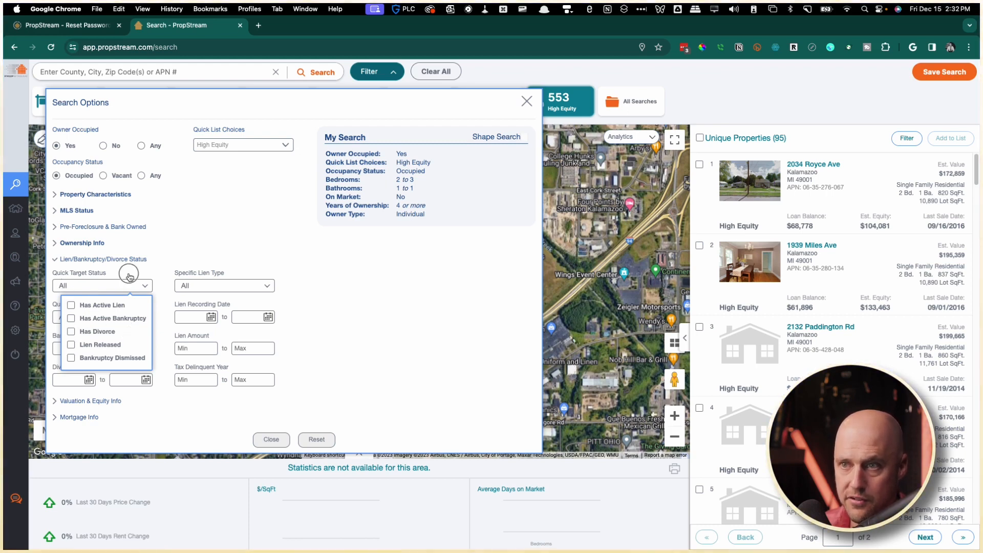
left_click(52, 260)
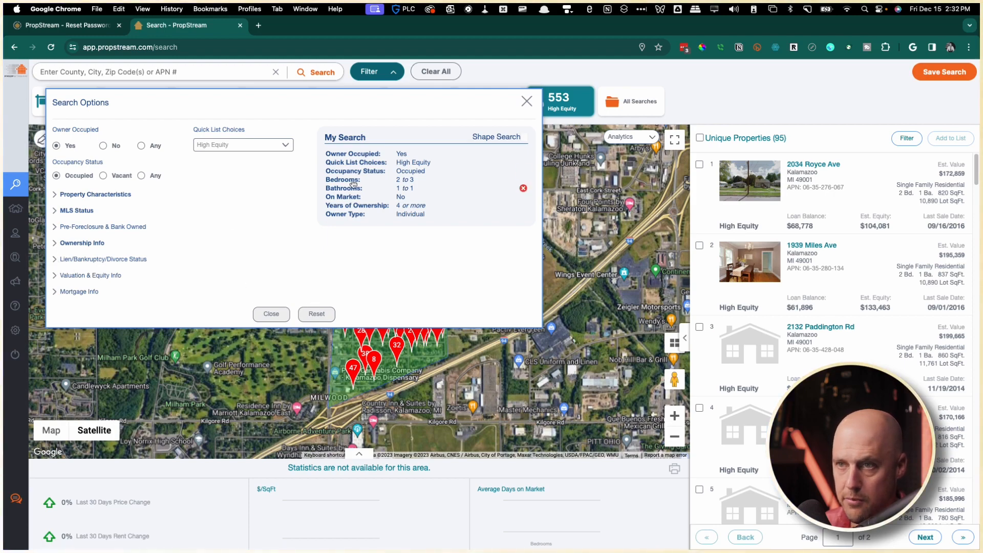
left_click(527, 101)
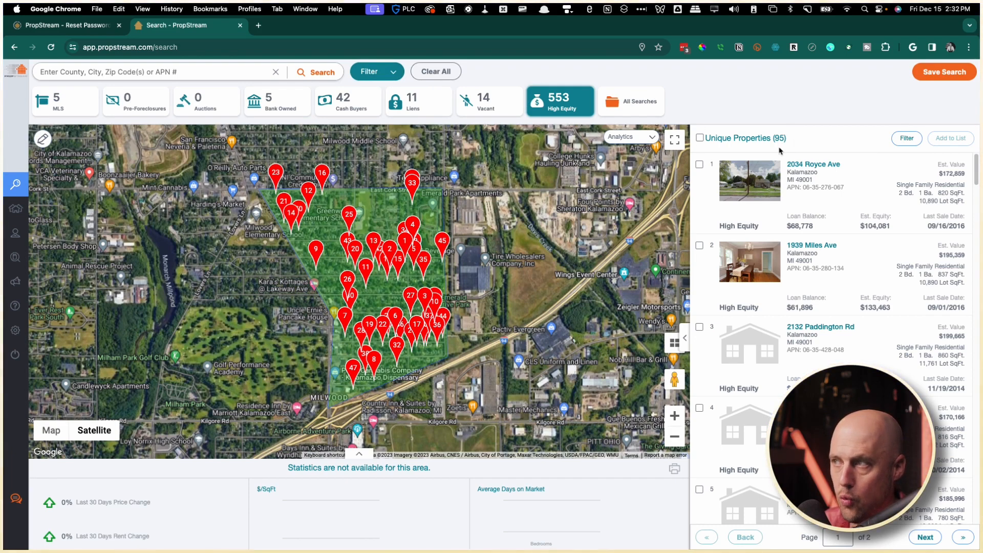
left_click(700, 138)
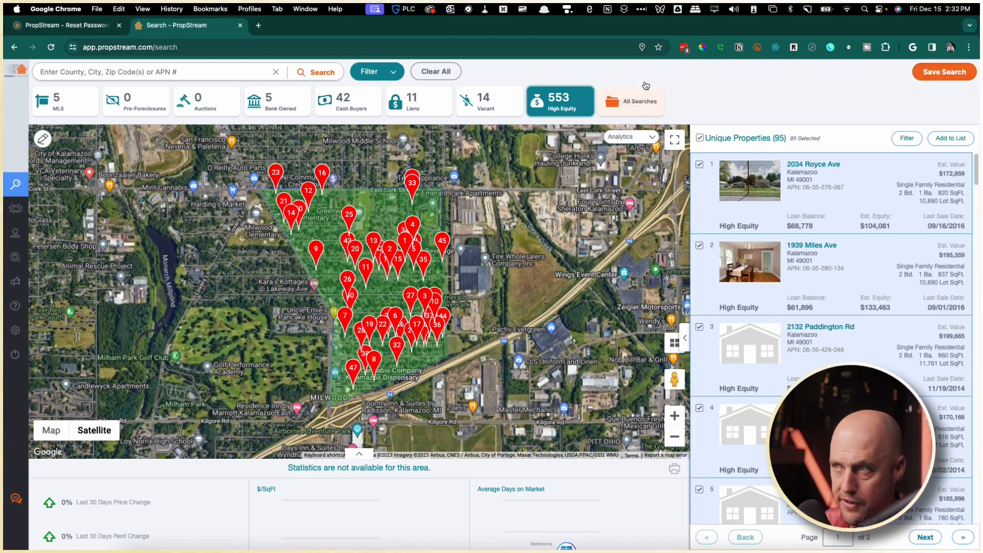
left_click(949, 146)
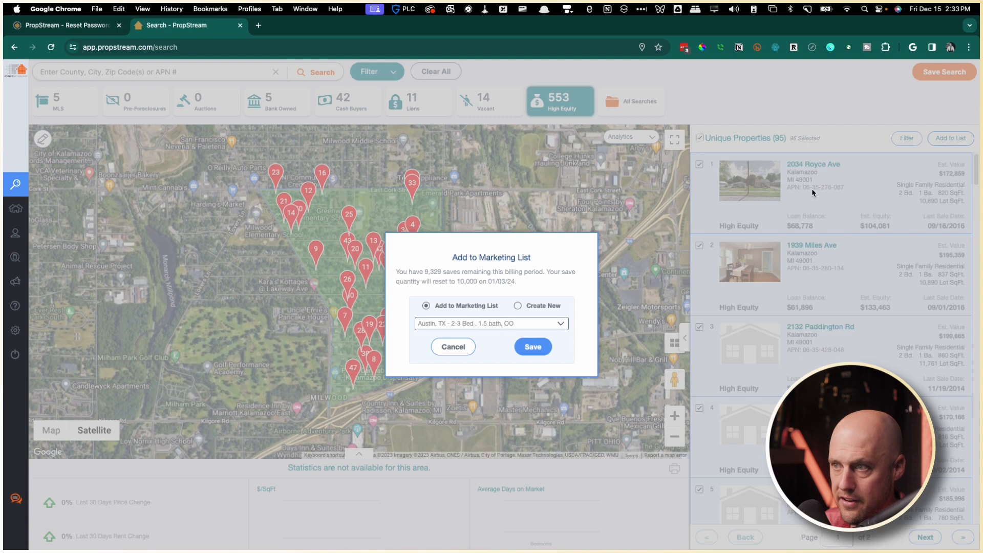
left_click(519, 306)
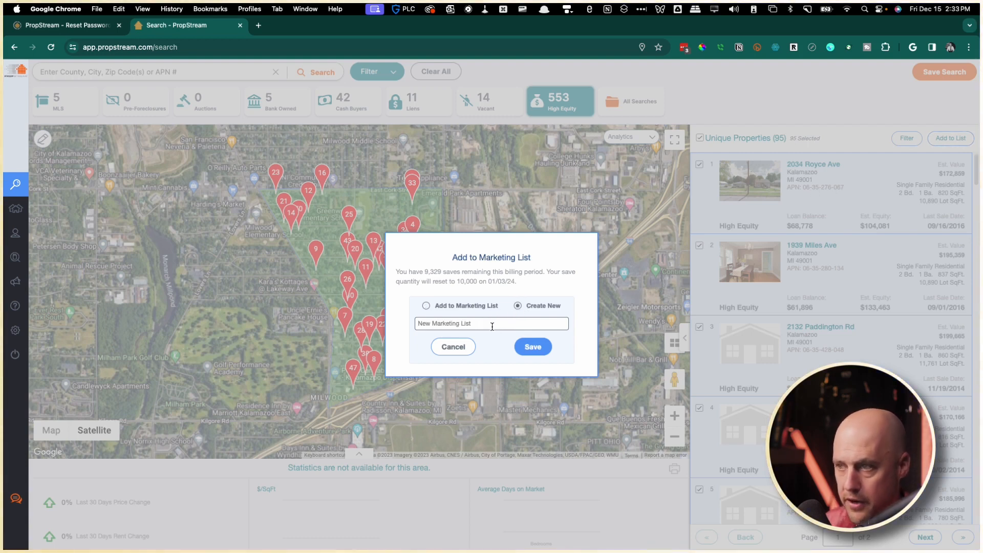
left_click(453, 348)
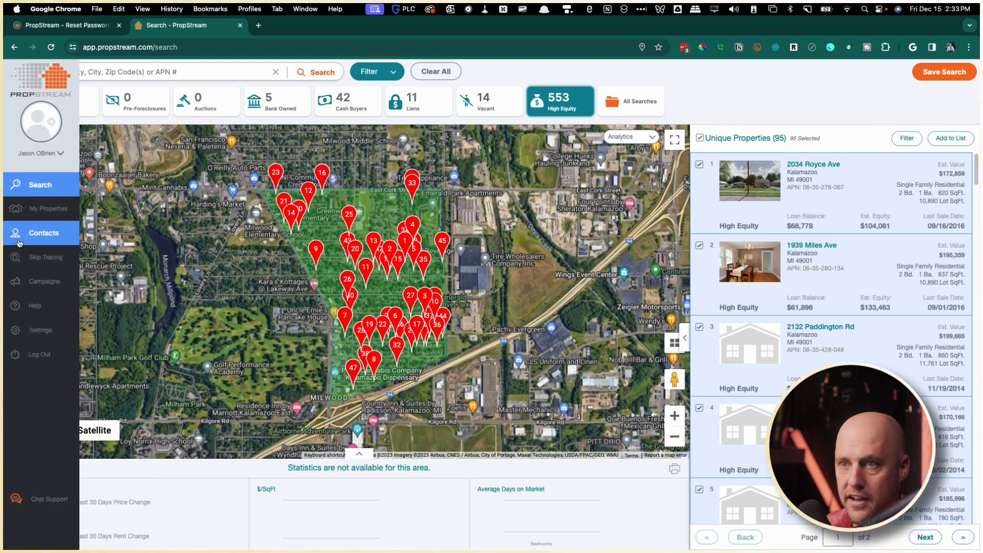
Select all 134 properties in the Farming - Milwood list, then go to Contacts.
left_click(34, 212)
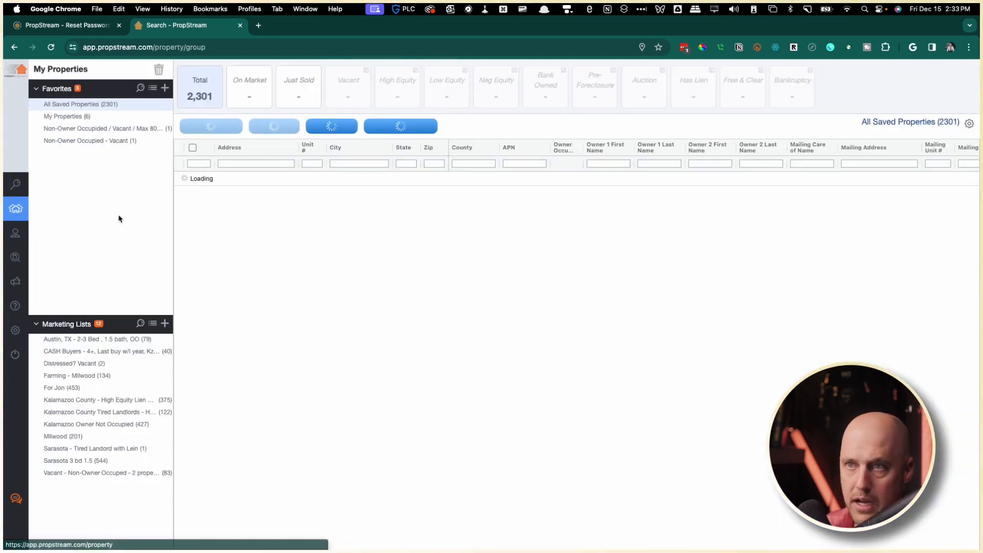
left_click(81, 382)
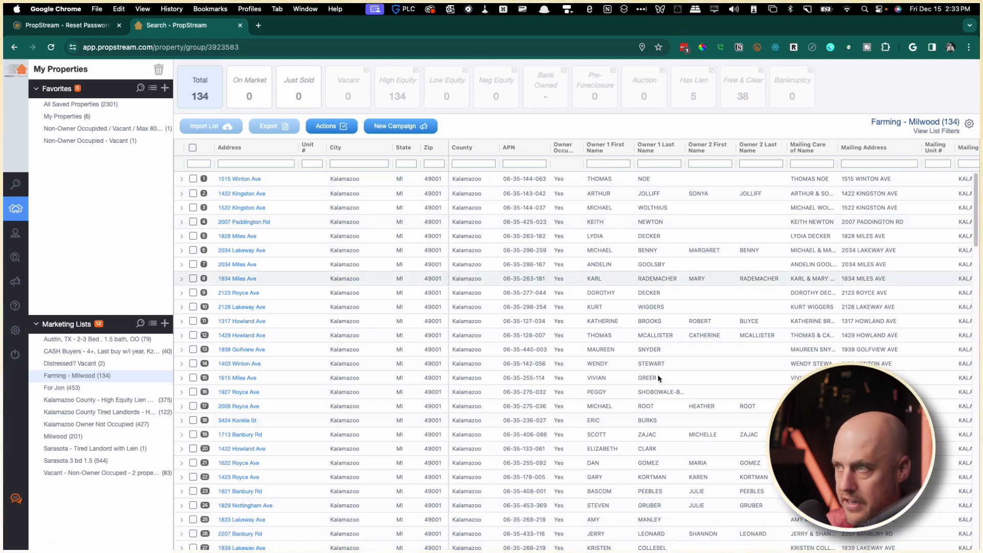
left_click(193, 148)
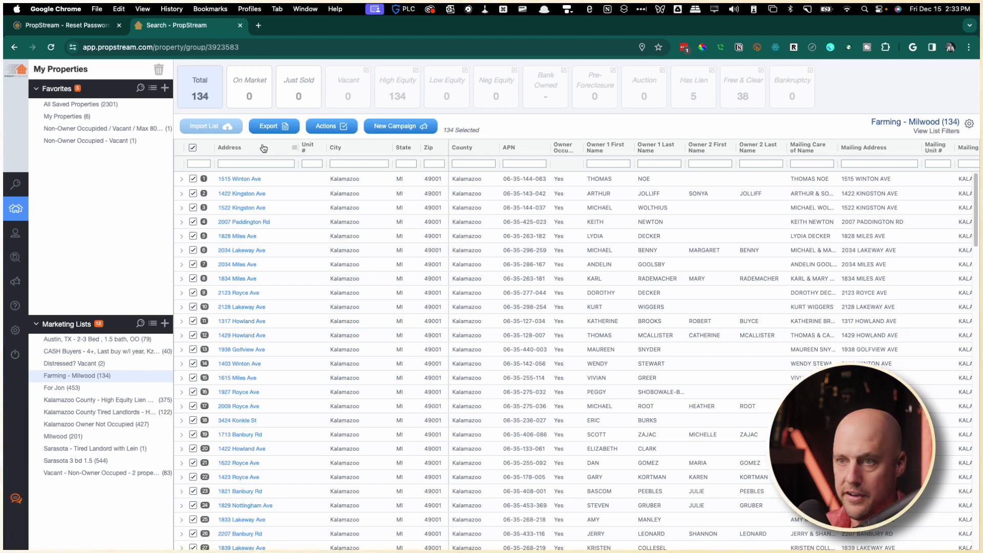
left_click(15, 240)
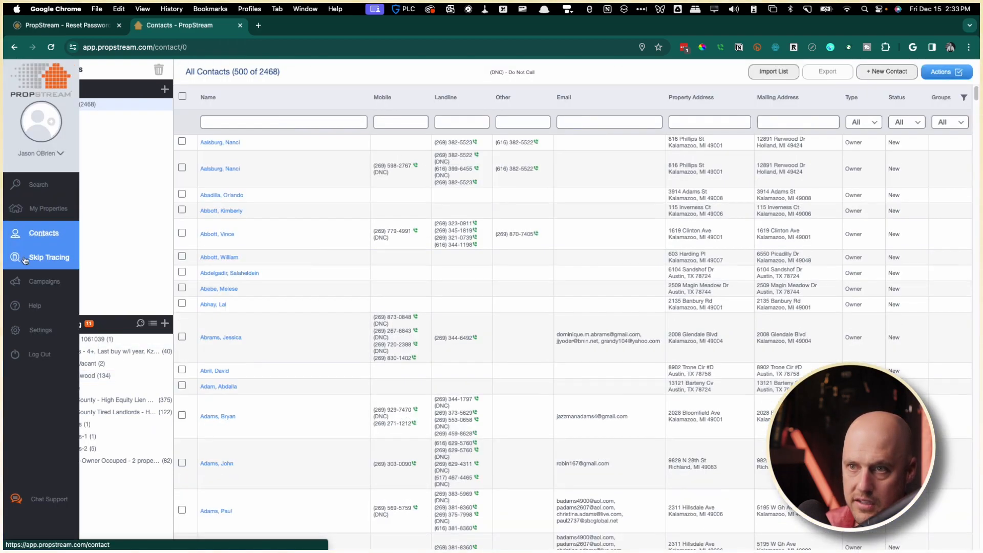
left_click(18, 258)
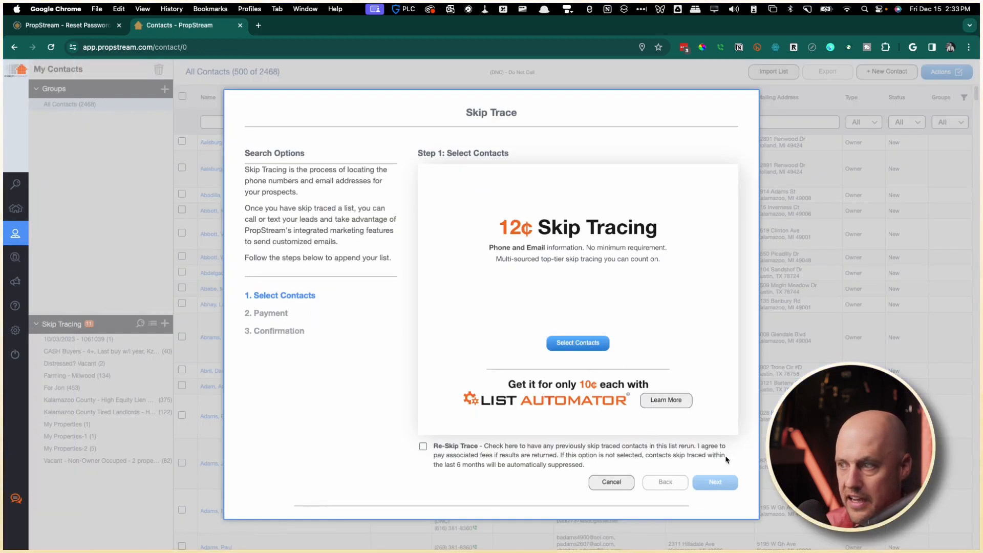
left_click(593, 344)
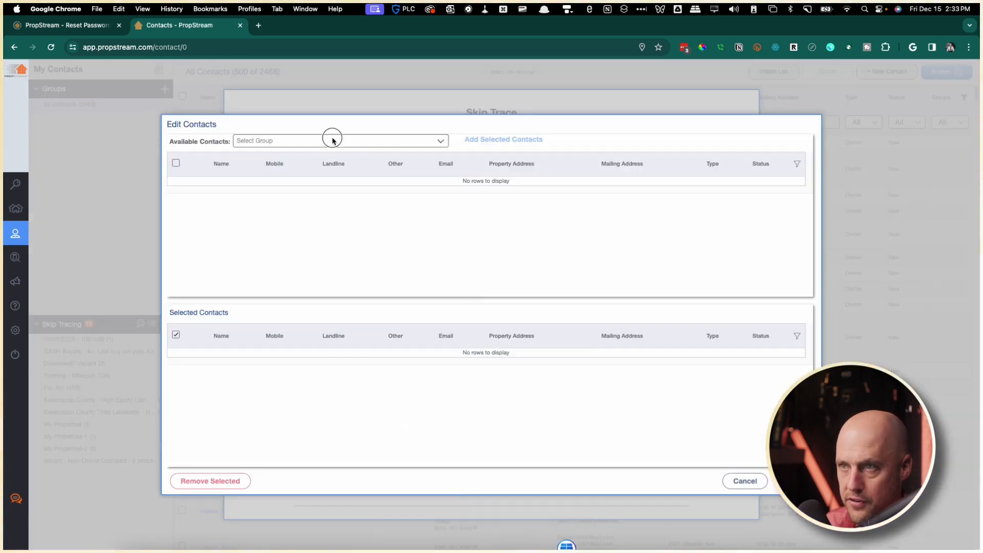
left_click(333, 140)
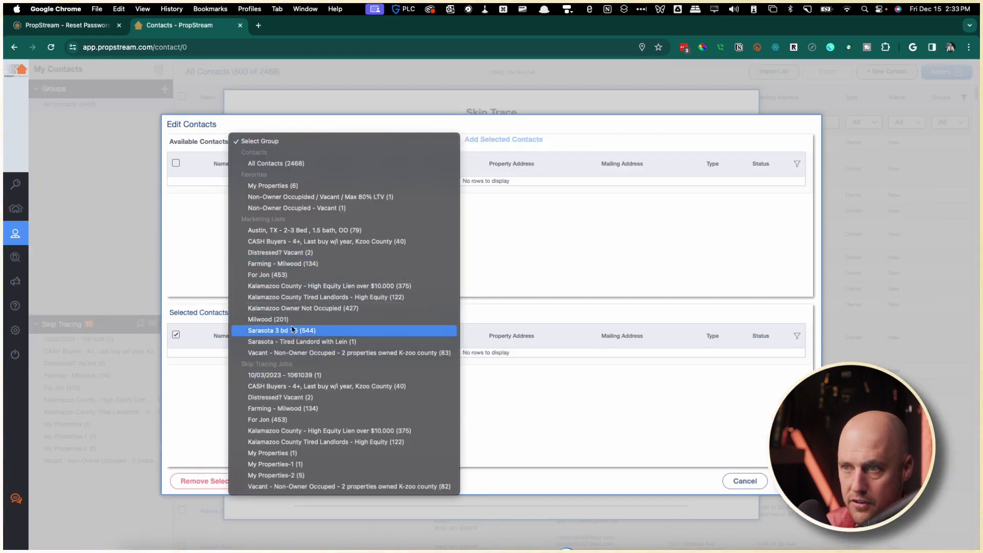
left_click(290, 265)
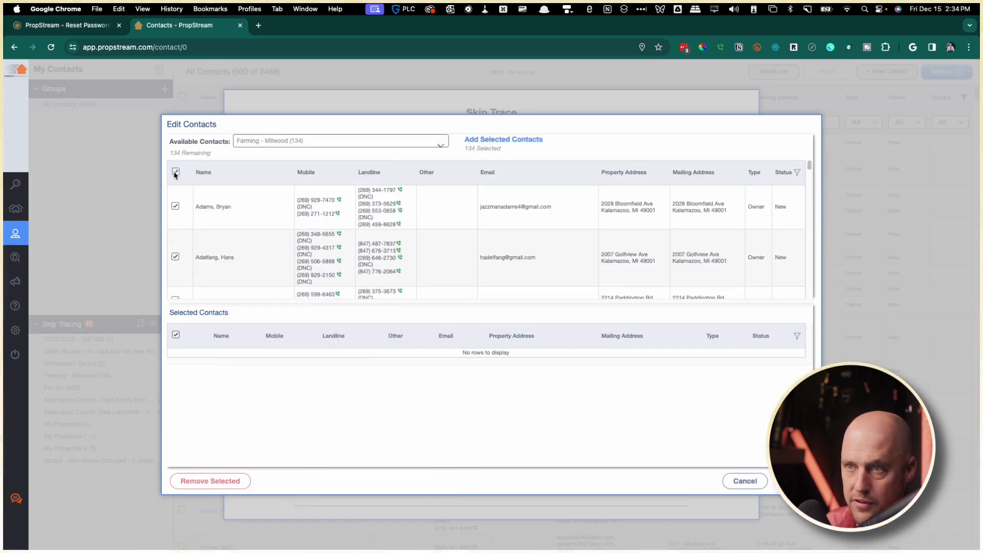
left_click(512, 143)
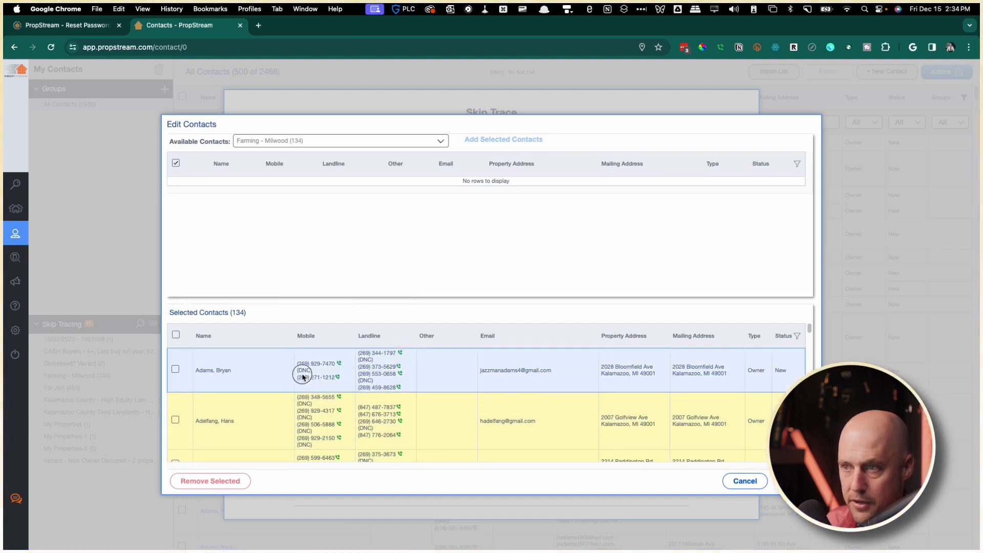
left_click(745, 482)
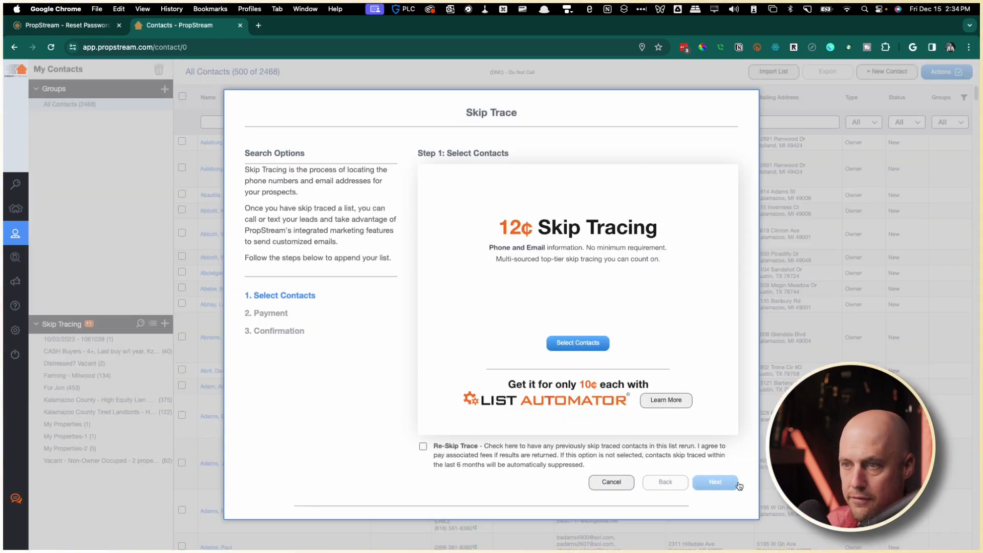
Skip the skip tracing and go to Campaigns, viewing the existing Farming Milwood campaign.
left_click(612, 482)
mouse_move(16, 256)
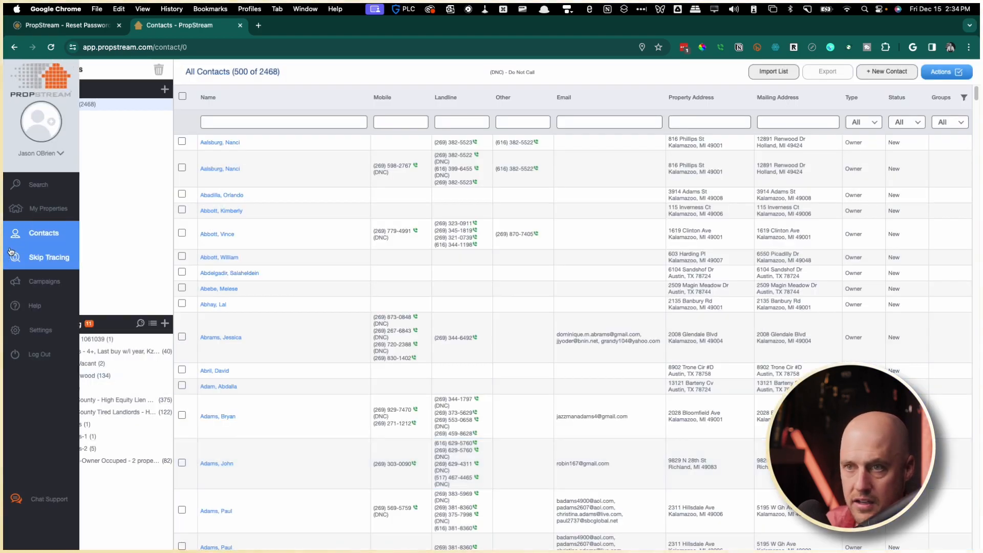
left_click(30, 286)
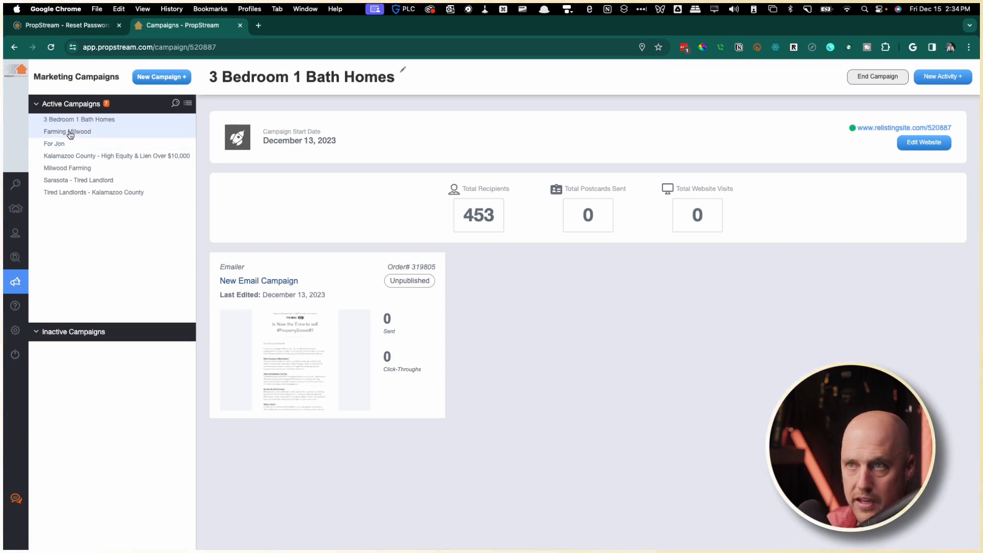
left_click(70, 133)
Create campaign 'Farming Milwood V2' targeting Milwood (201) and save it.
left_click(151, 83)
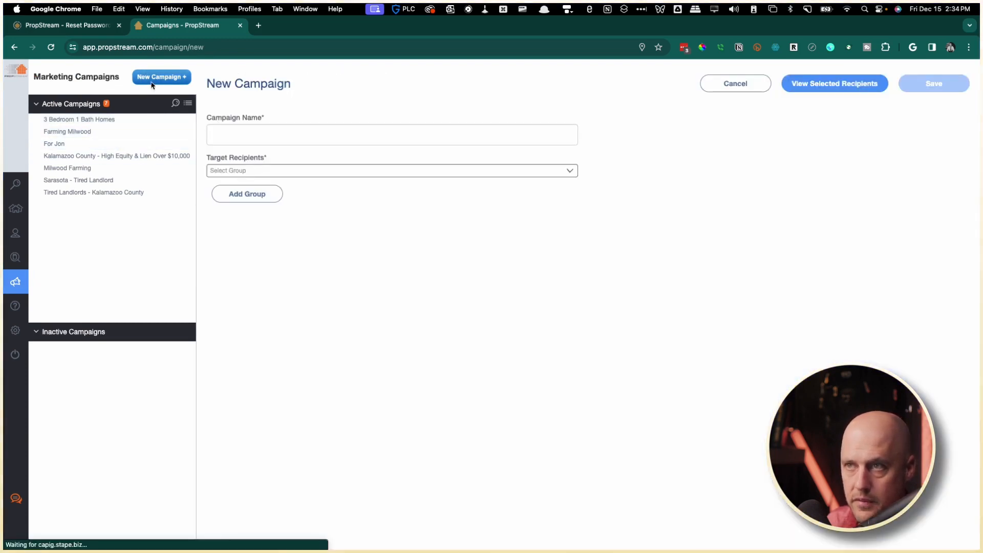
left_click(255, 130)
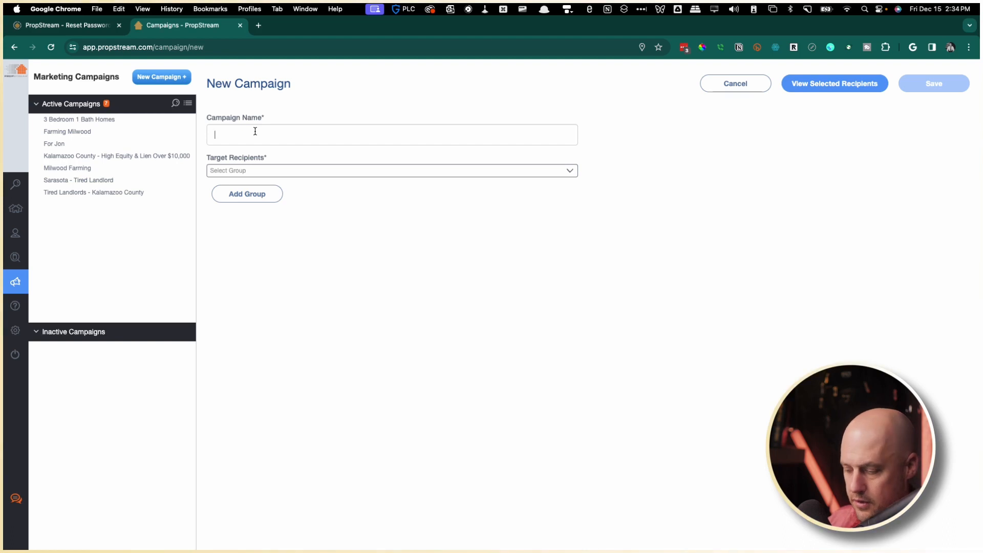
type("Farming Mi")
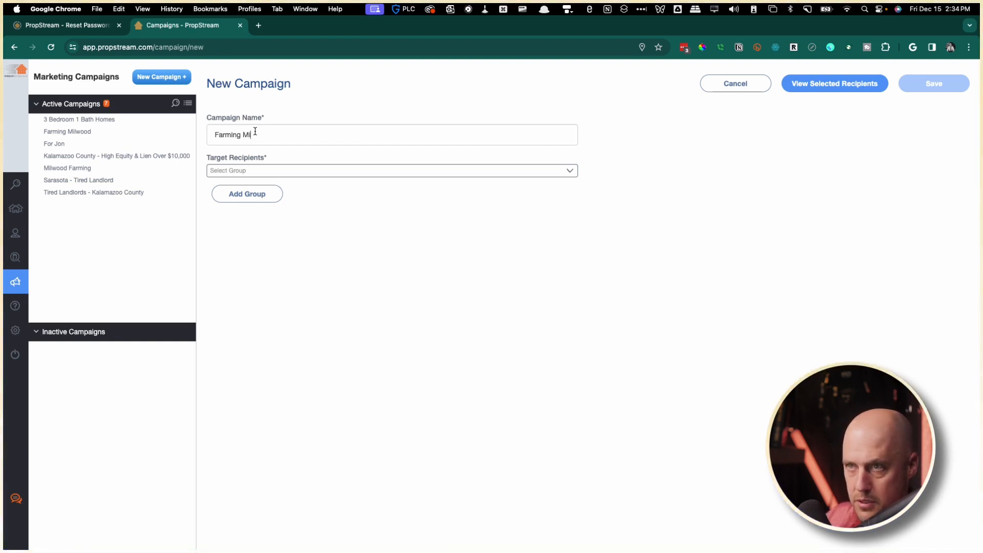
type("lwood VS")
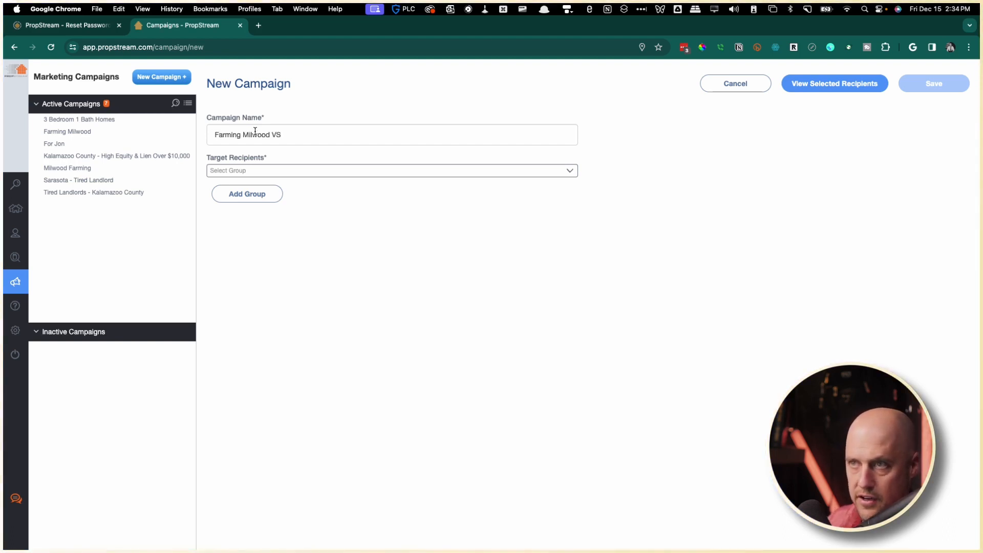
left_click(326, 135)
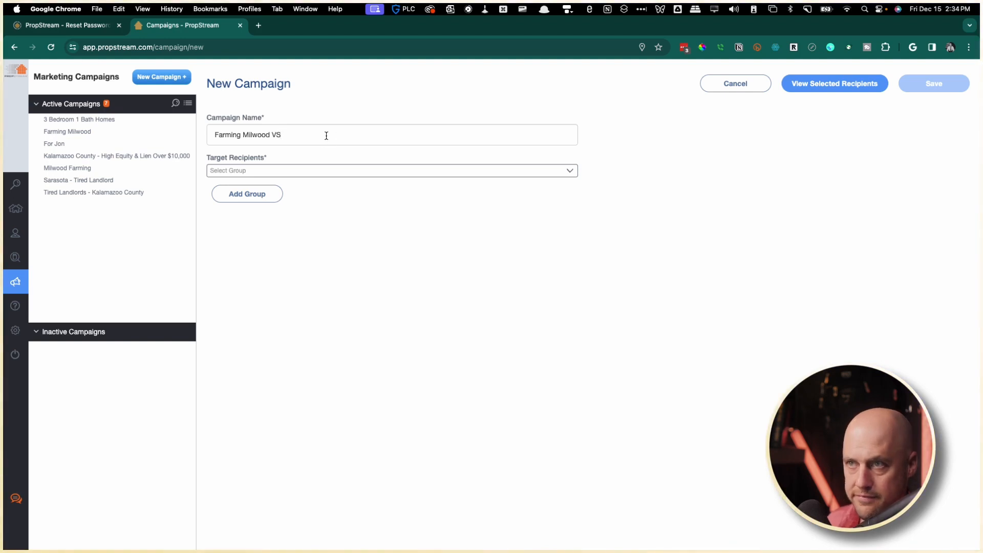
left_click(288, 170)
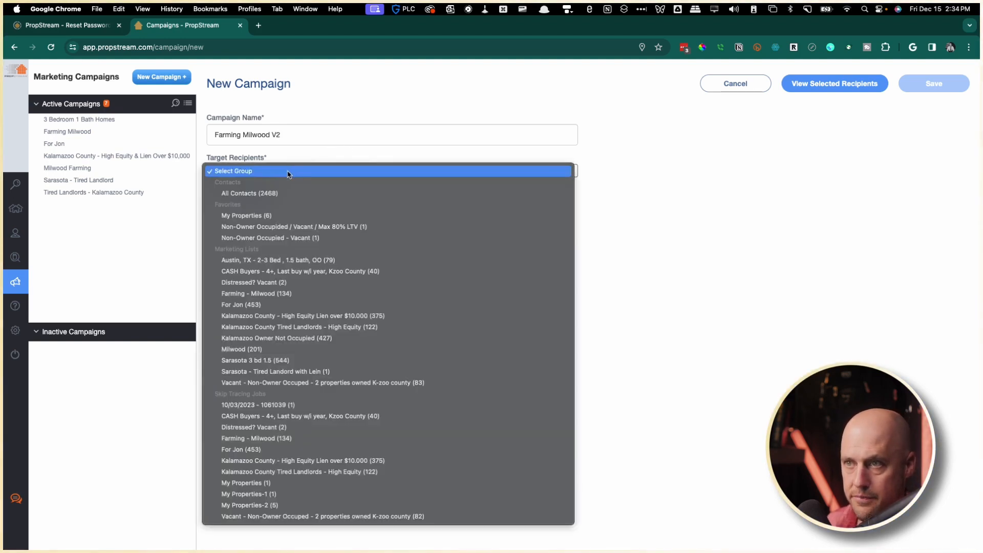
left_click(281, 351)
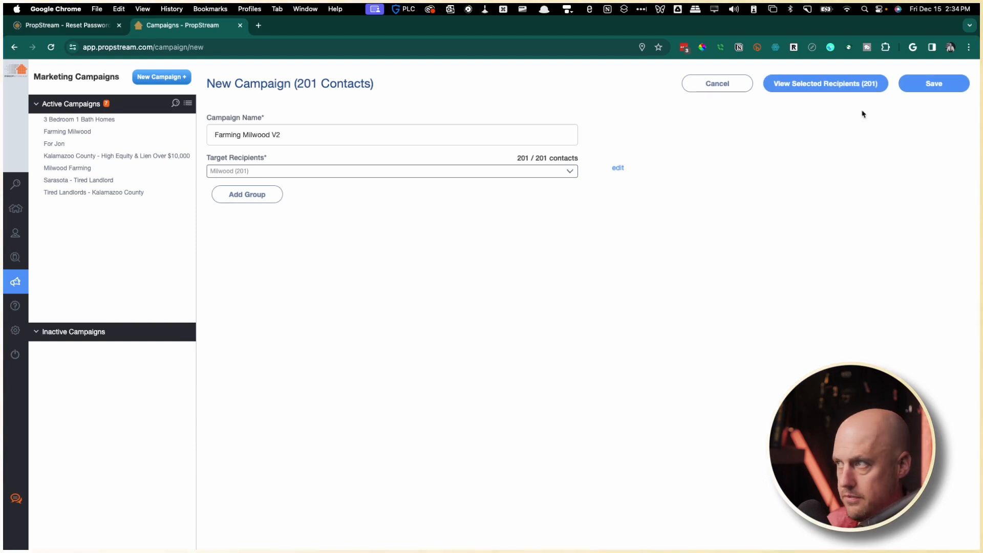
left_click(937, 83)
left_click(534, 309)
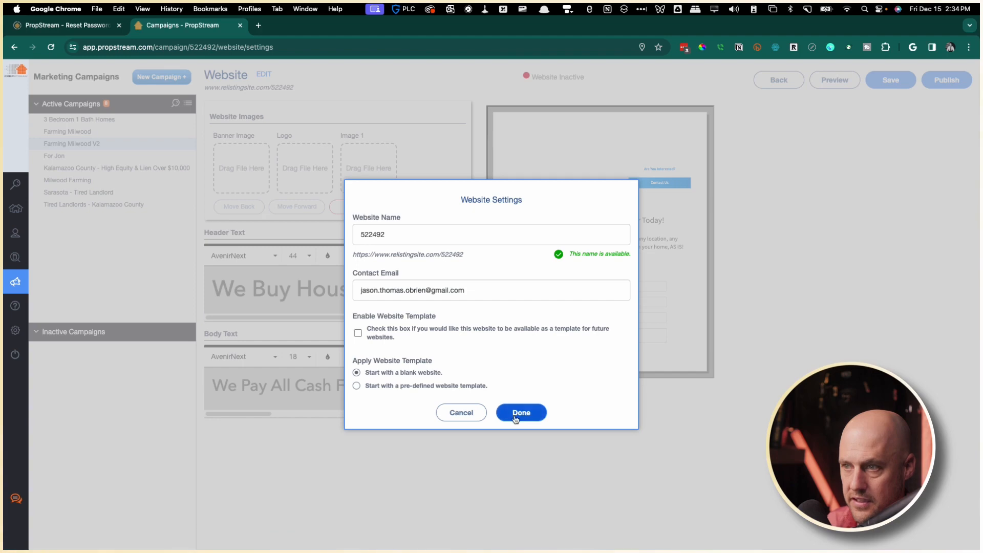
Choose pre-defined website Template 2, confirm with Done, then go back to the overview.
left_click(379, 386)
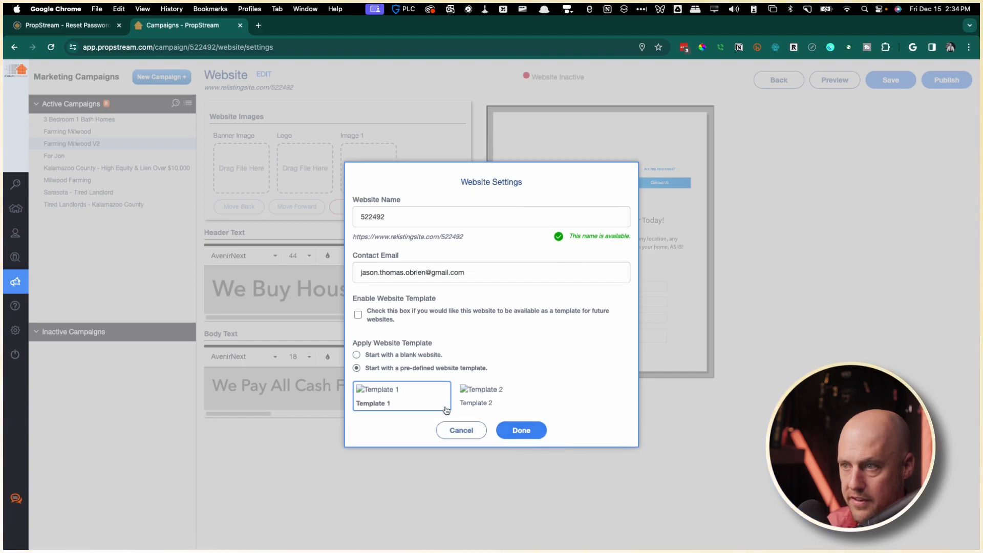
left_click(479, 397)
left_click(522, 430)
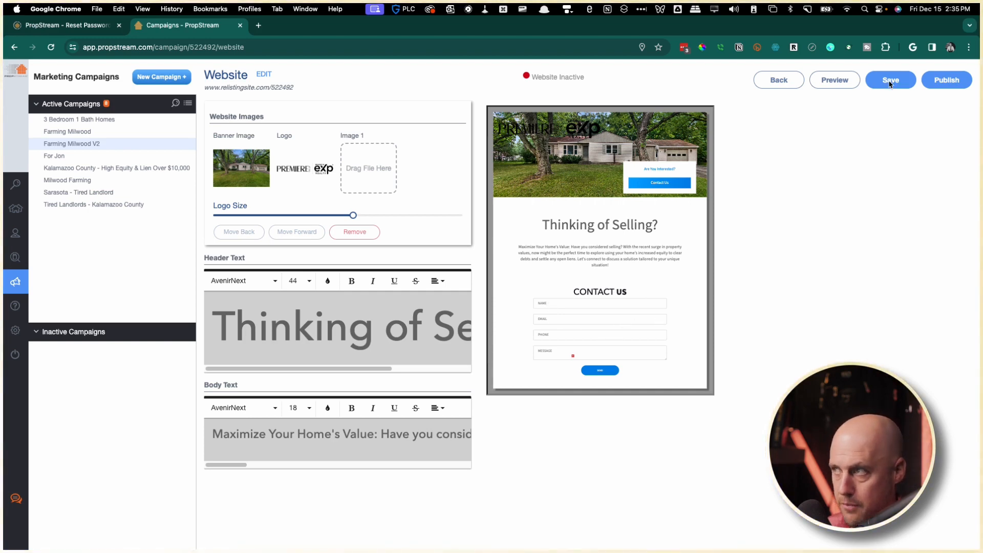
mouse_move(779, 80)
left_mouse_down()
mouse_move(810, 91)
mouse_move(798, 77)
mouse_move(784, 79)
left_mouse_up()
left_click(773, 79)
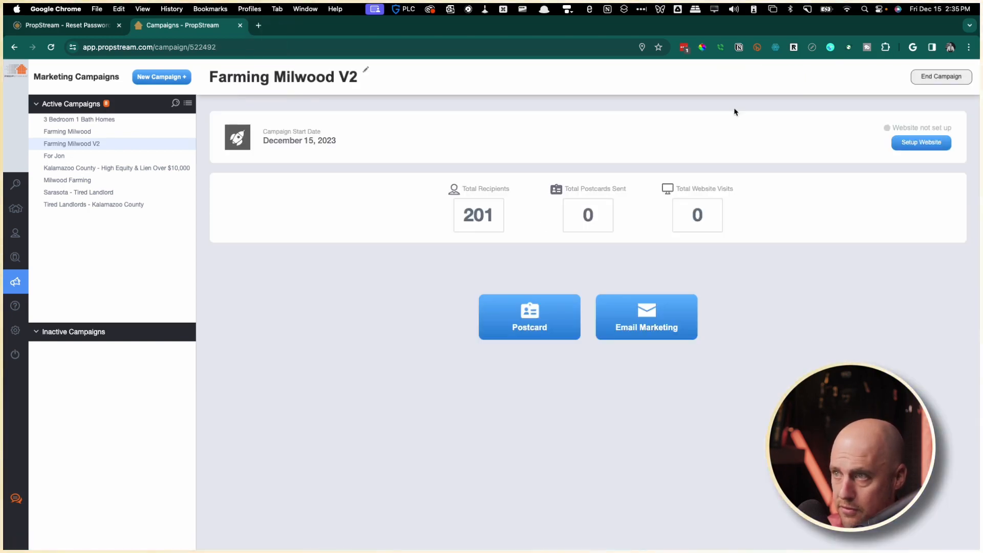
Start a 4.25x6 templated postcard and apply Realtor - Listing Basic - 05 from Realtor Only templates.
left_click(534, 318)
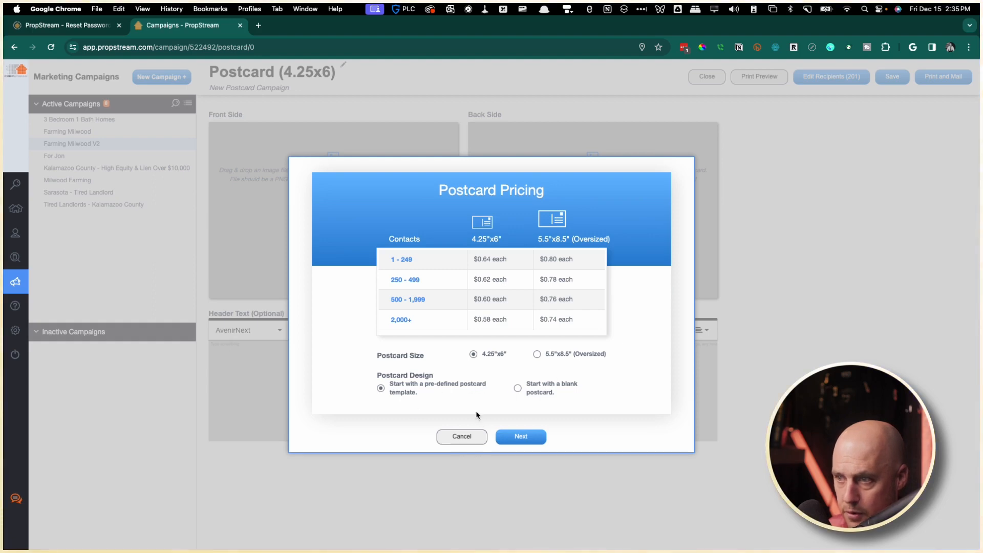
left_click(532, 438)
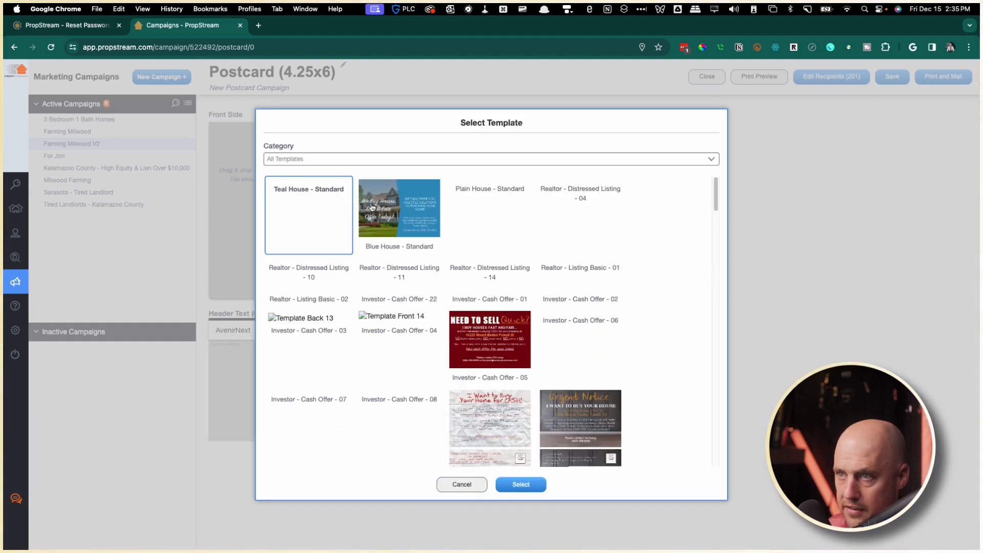
left_click(346, 159)
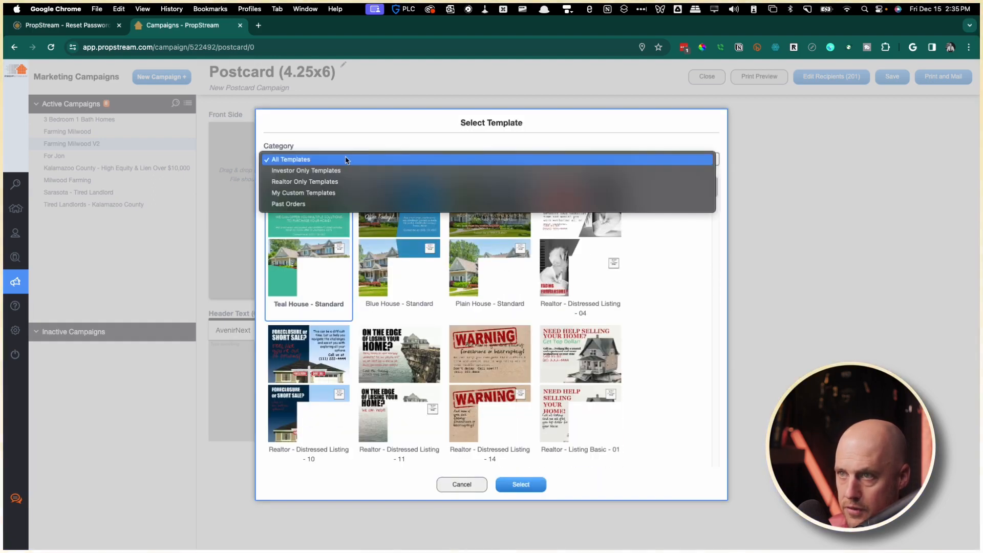
left_click(314, 182)
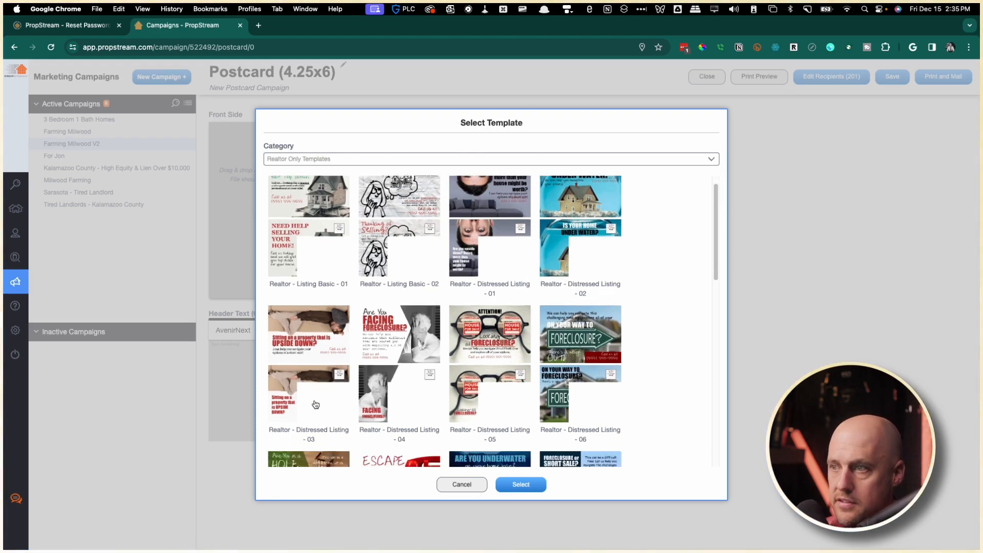
scroll(315, 405, "down", 10)
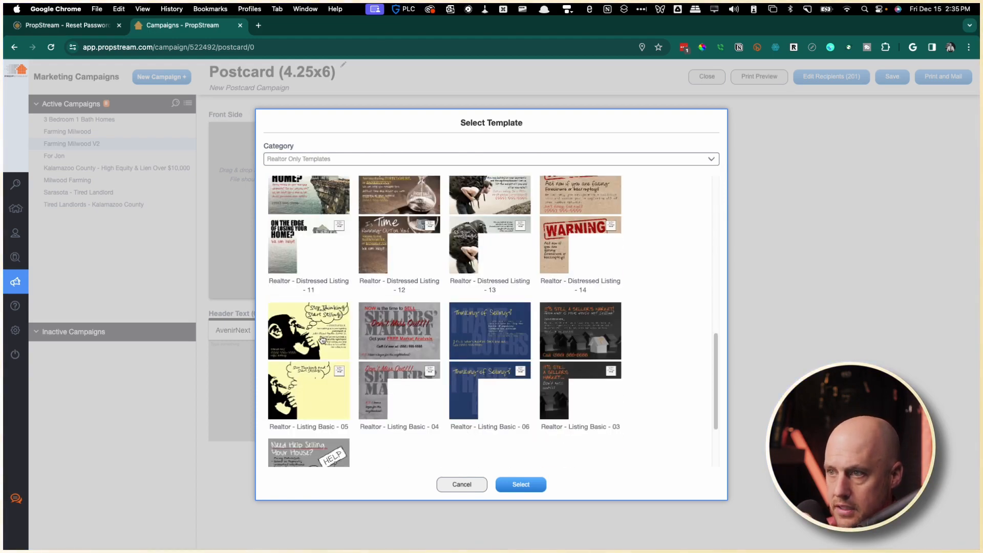
left_click(317, 339)
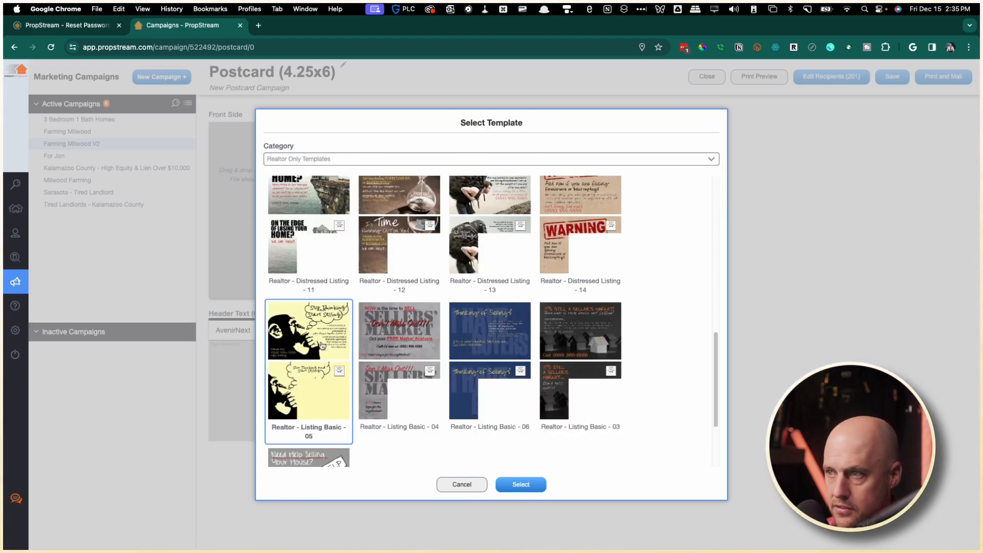
left_click(533, 485)
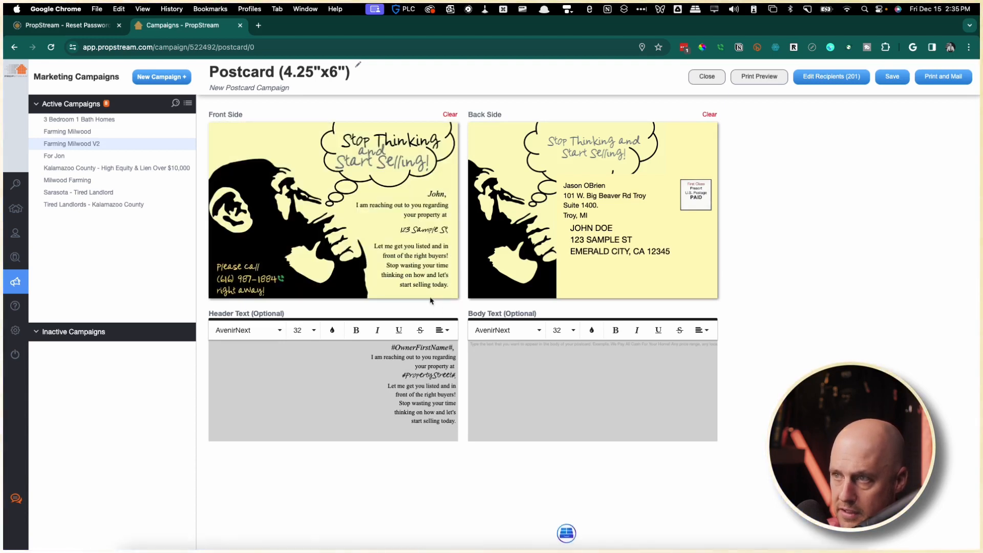
Select the 'Let me get you listed' header lines, then close the postcard editor.
mouse_move(418, 258)
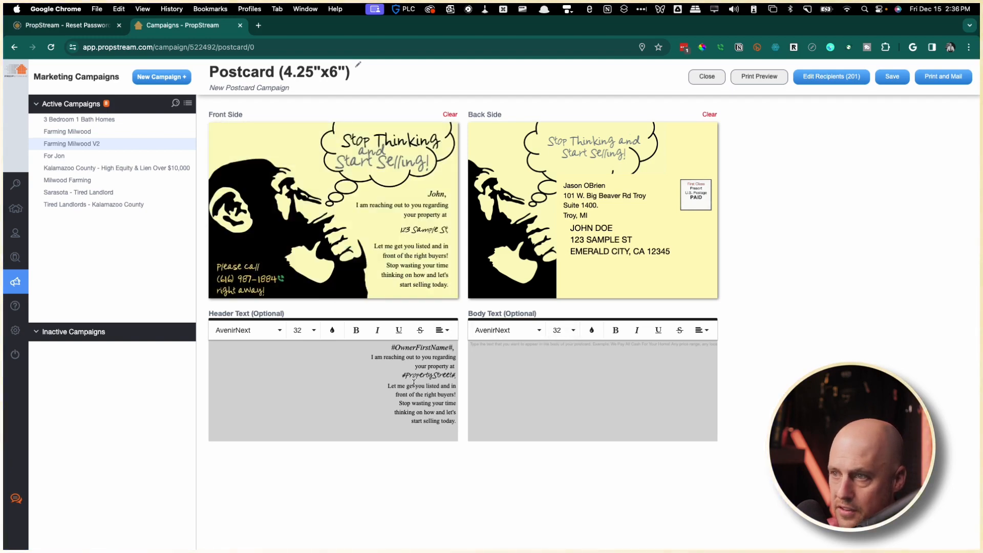
left_click_drag(390, 384, 467, 419)
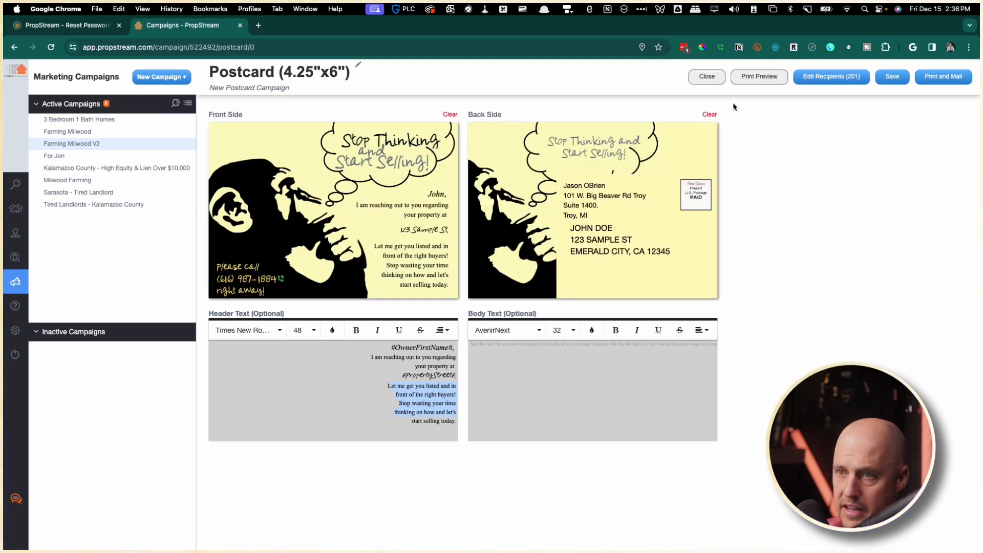
left_click(698, 81)
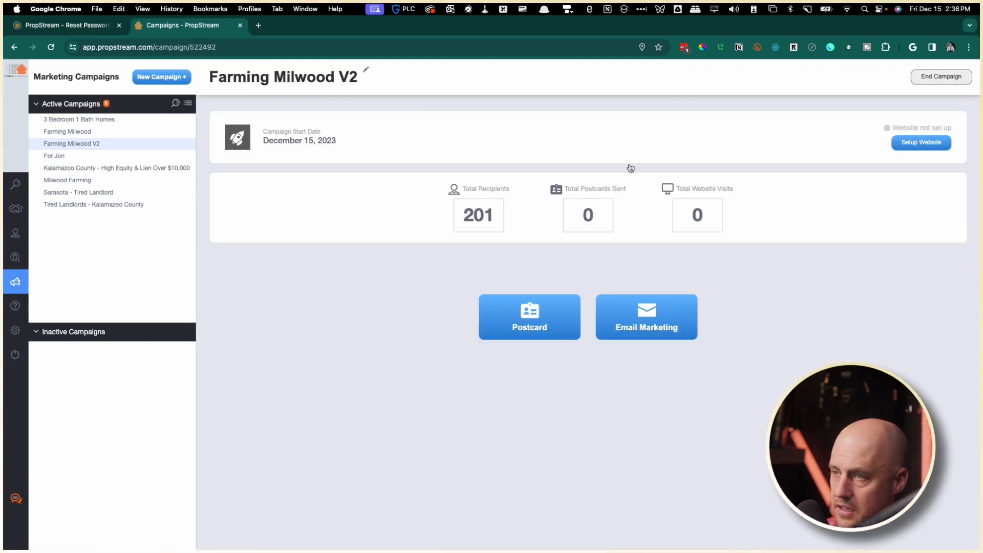
Enter email subject 'Test' and clickthrough URL Google.com.
left_click(623, 331)
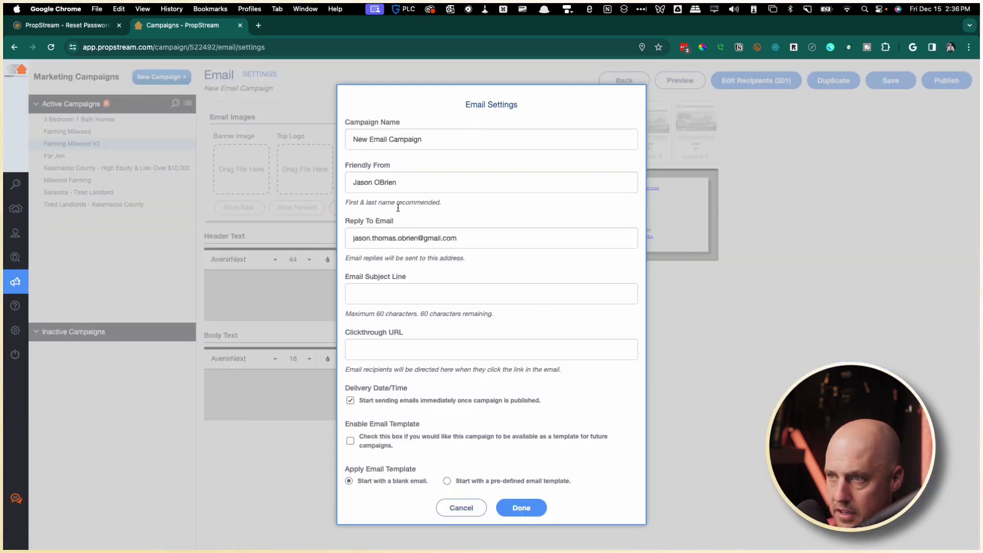
left_click(418, 297)
type("TEs")
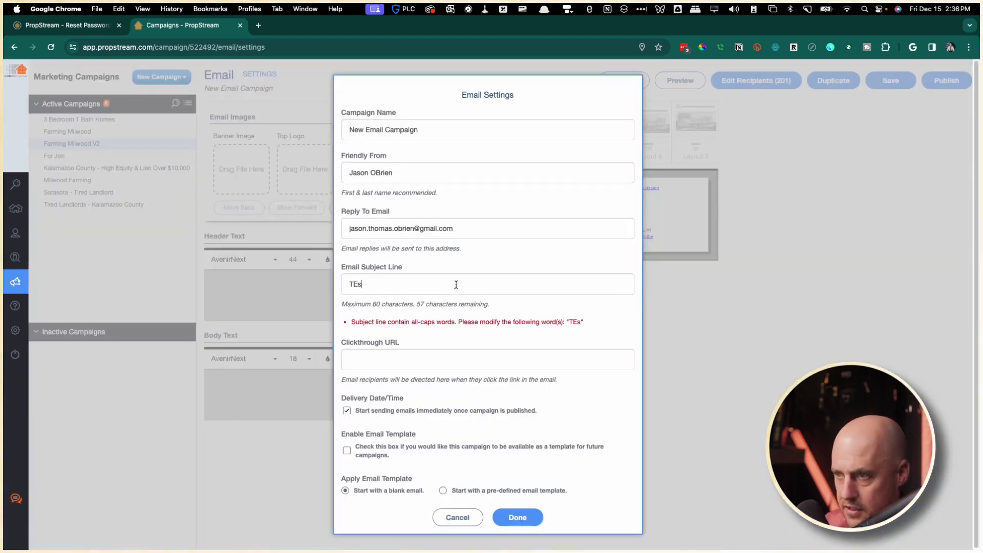
key("BackSpace")
key("BackSpace")
type("est")
key("Tab")
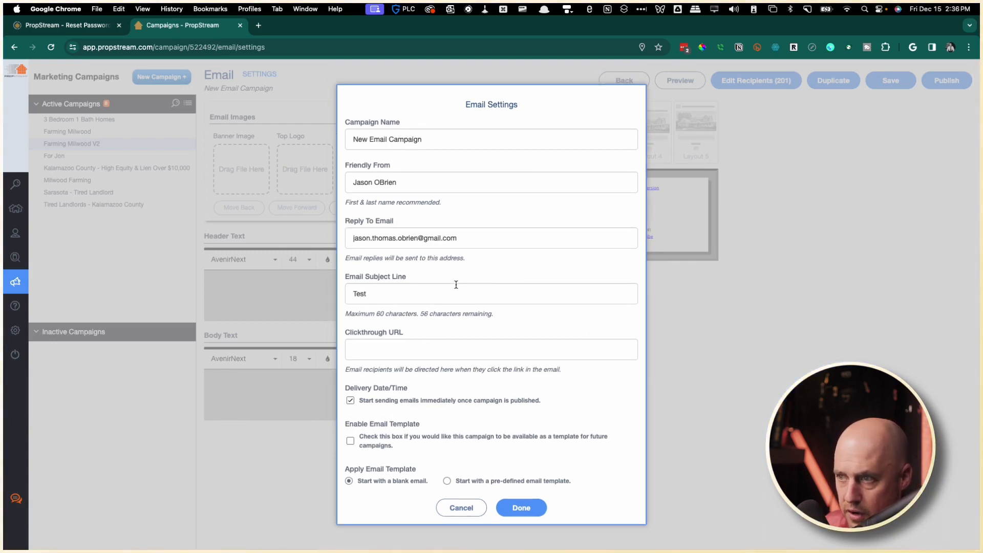
type("Googl")
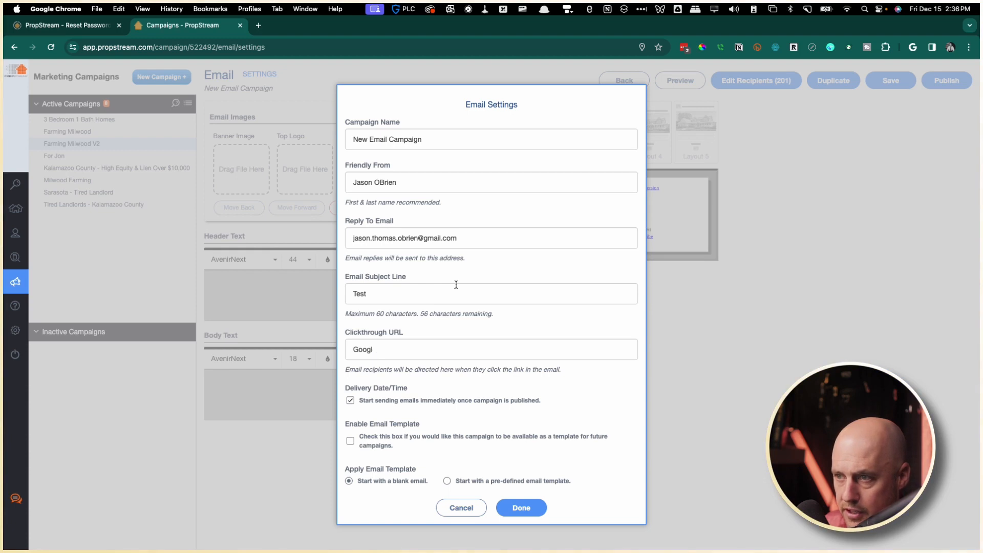
type("e.co")
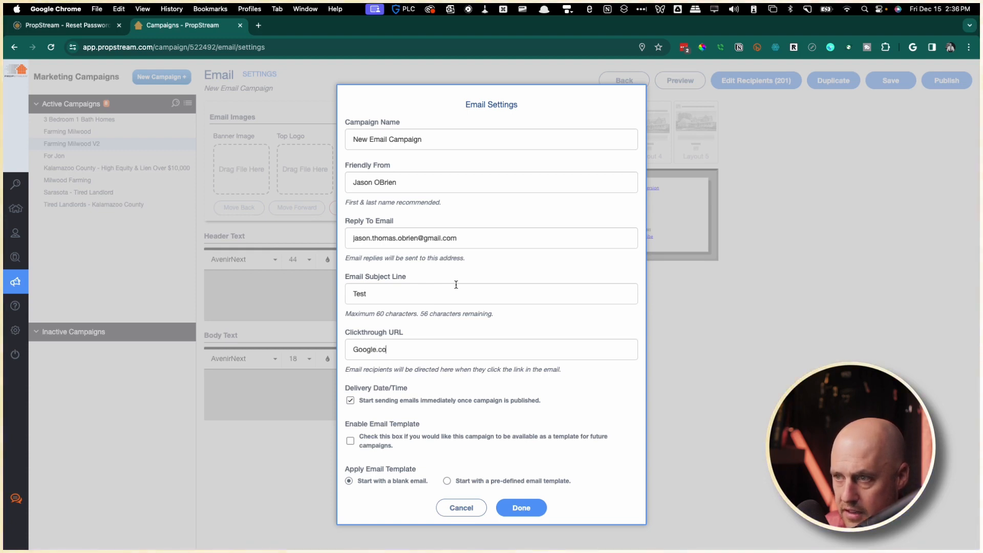
type("m")
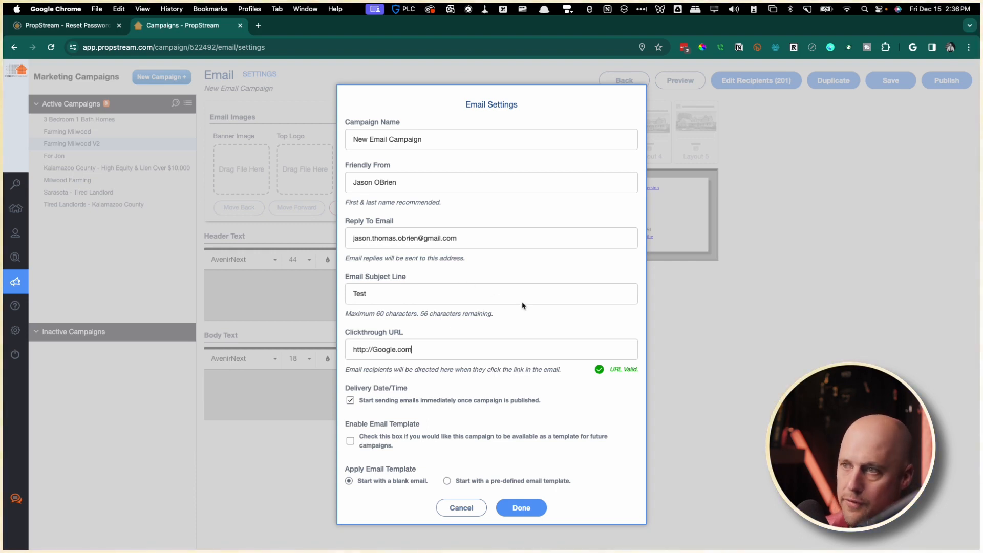
Choose pre-defined email Template 2 and confirm with Done.
left_click(521, 515)
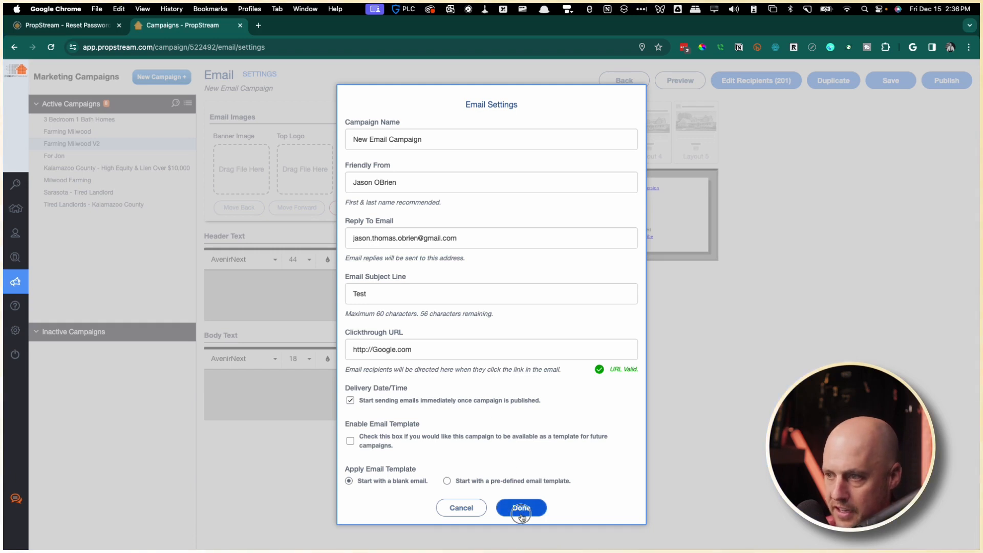
left_click(447, 480)
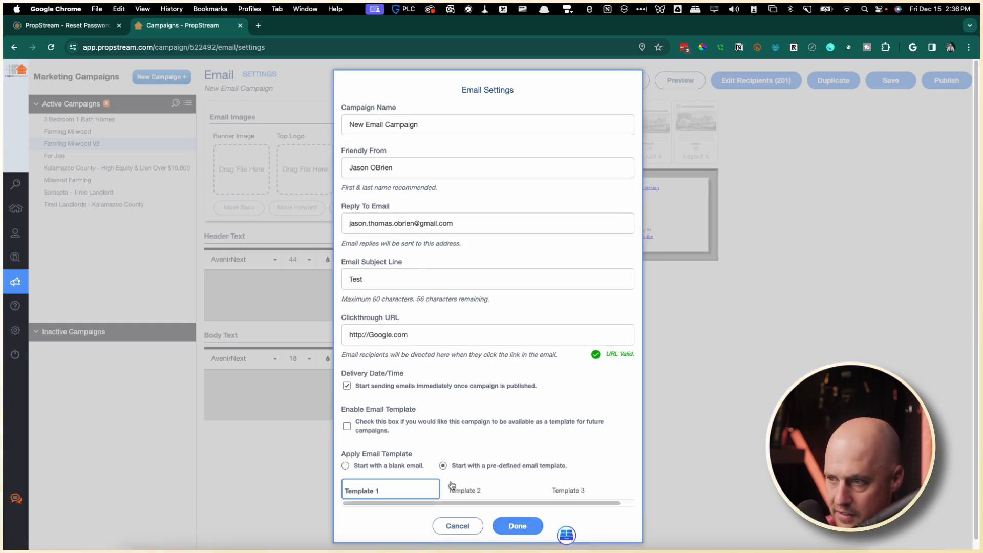
left_click(474, 490)
scroll(444, 409, "down", 3)
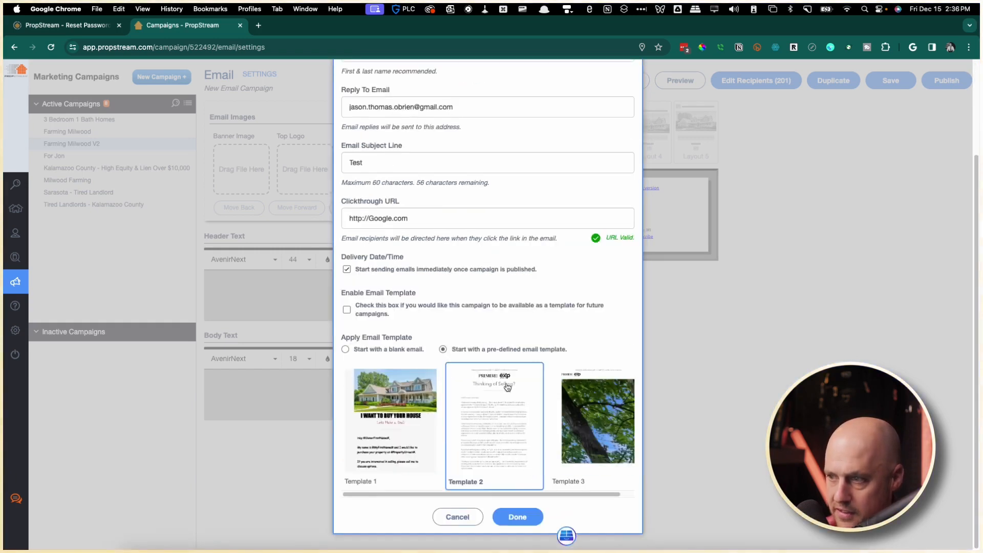
left_click(517, 517)
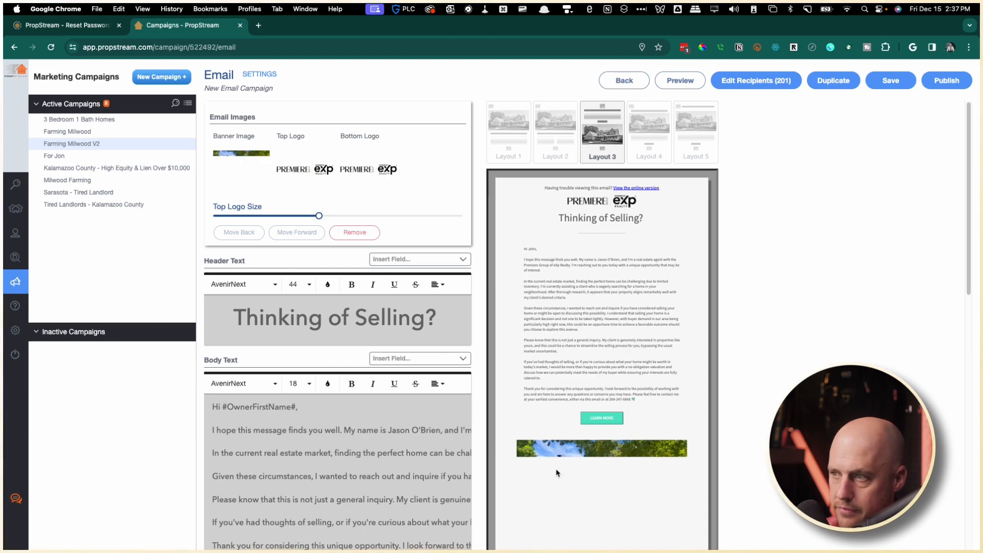
Review the email preview, then go back to the Farming Milwood V2 campaign overview showing 201 recipients.
scroll(623, 348, "down", 2)
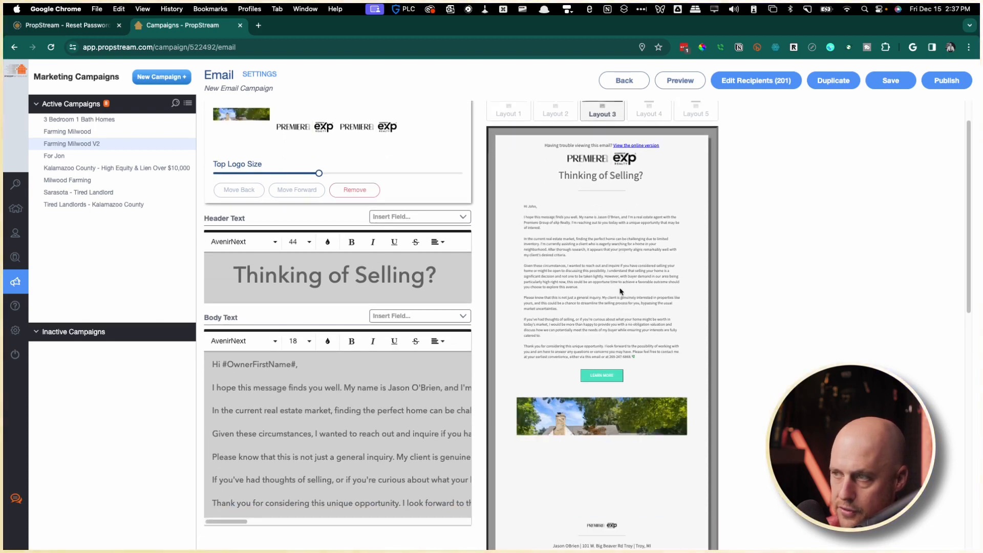
scroll(603, 379, "down", 1)
scroll(603, 378, "down", 5)
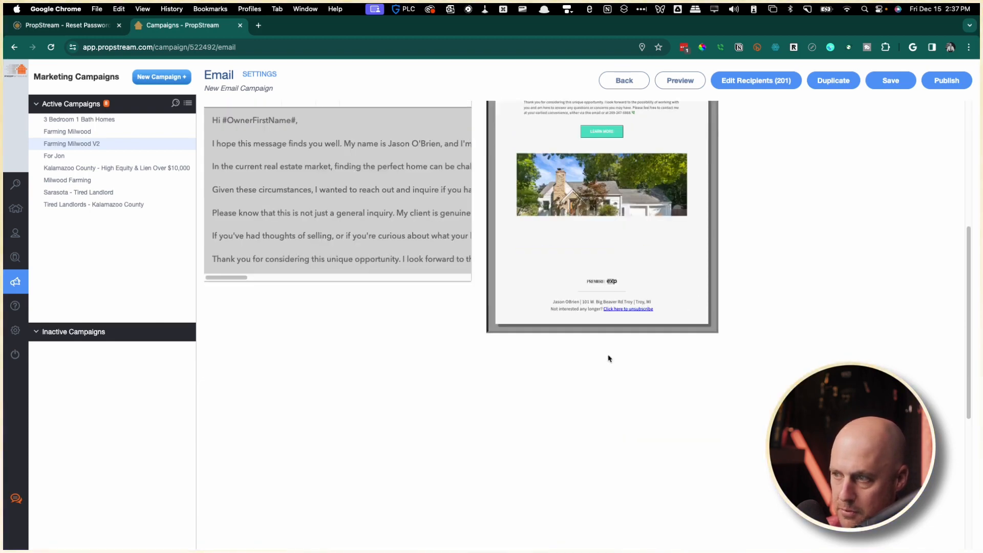
scroll(608, 358, "up", 4)
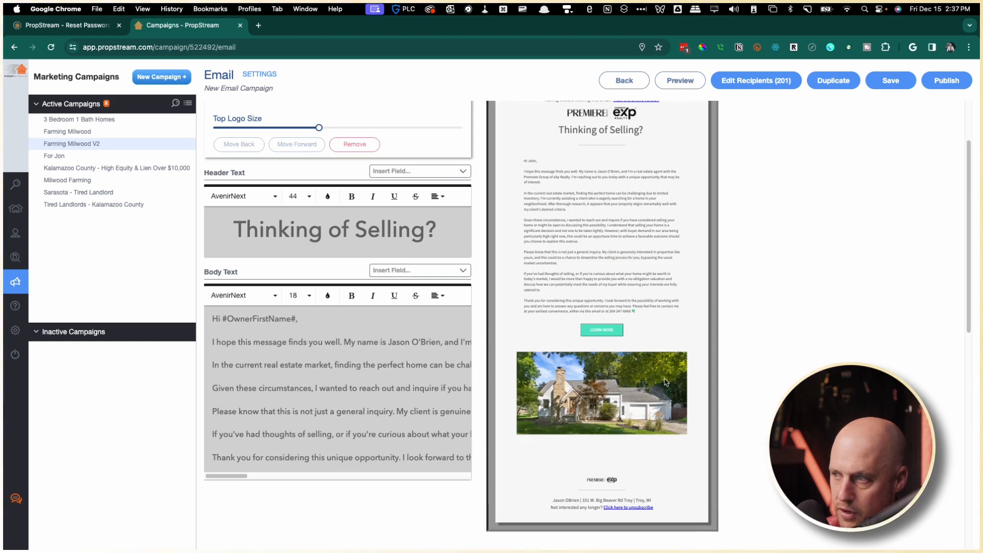
scroll(594, 389, "down", 1)
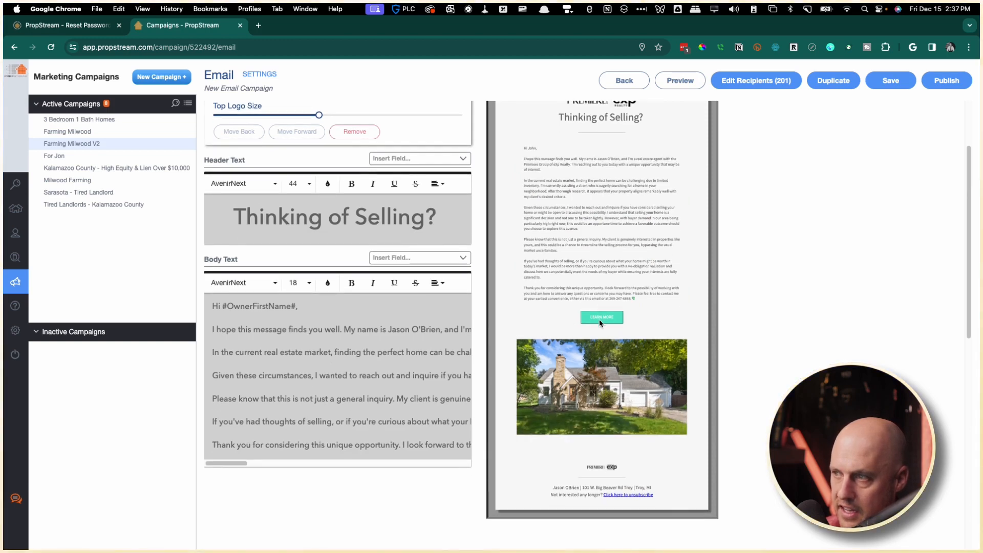
scroll(600, 322, "down", 10)
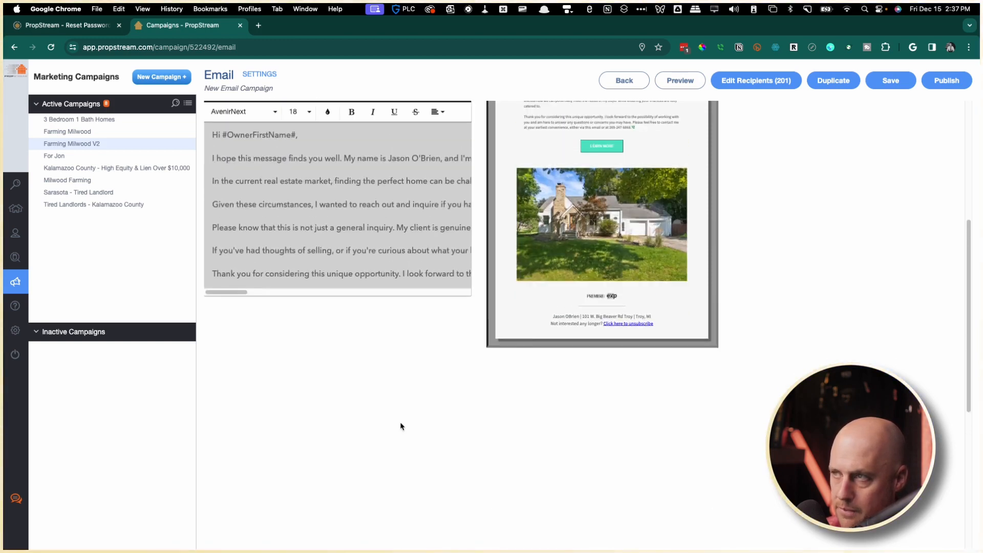
left_click(627, 81)
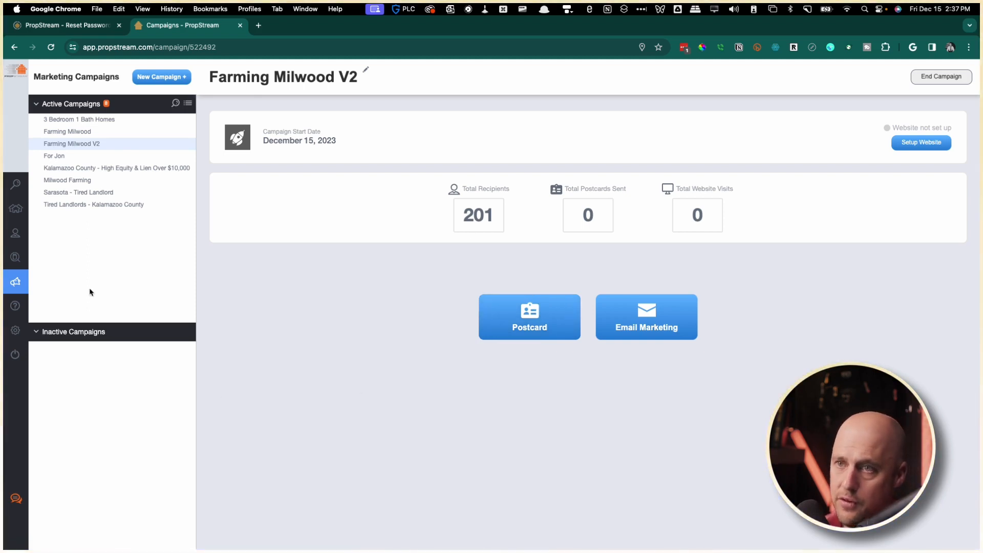
Open the 'Farming - Milwood' skip-tracing list in Contacts and select all 134 contacts.
mouse_move(22, 250)
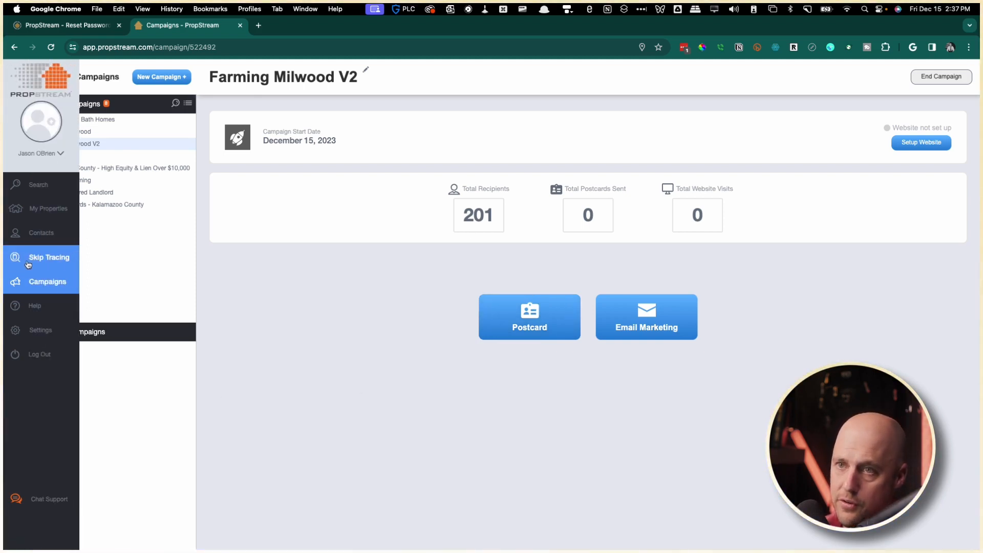
left_click(46, 235)
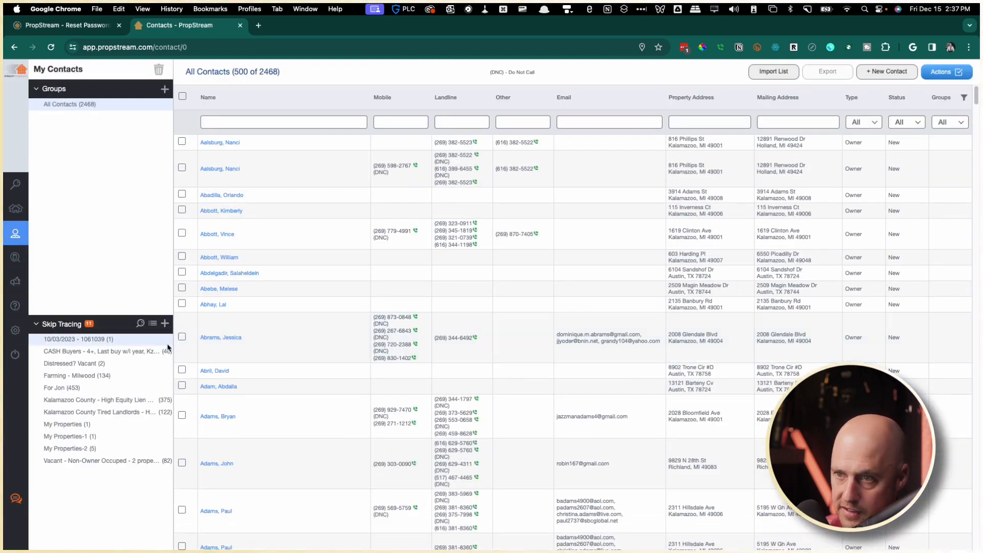
left_click(82, 378)
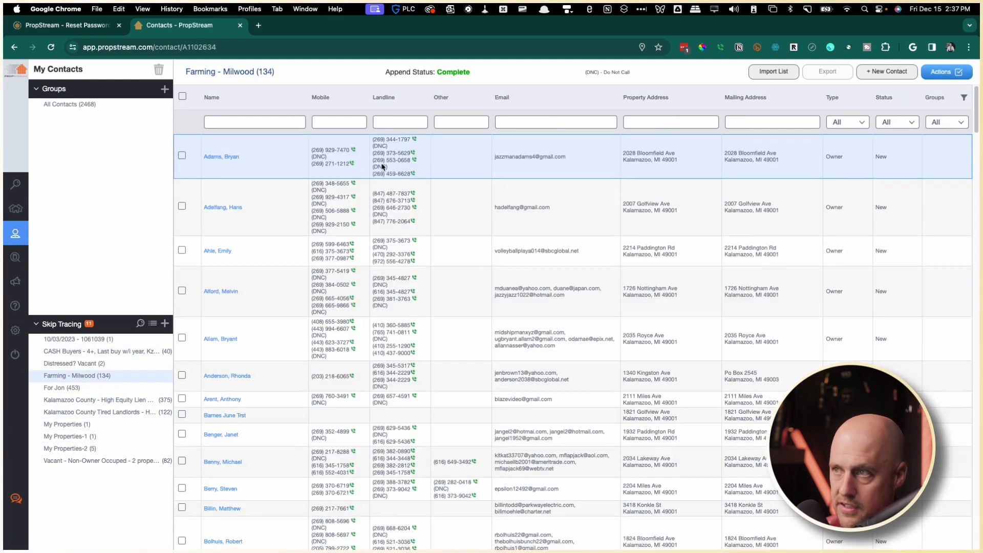
left_click(183, 96)
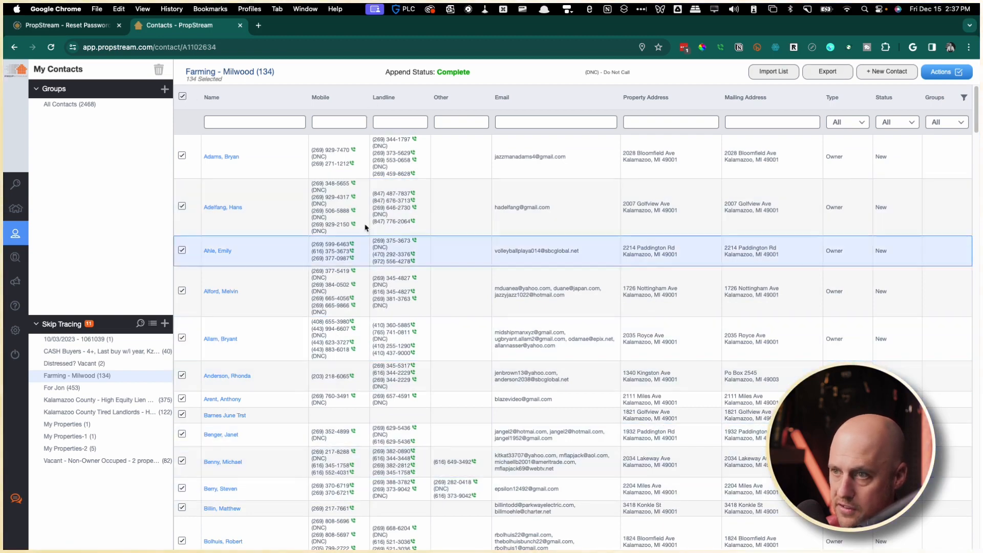
mouse_move(361, 535)
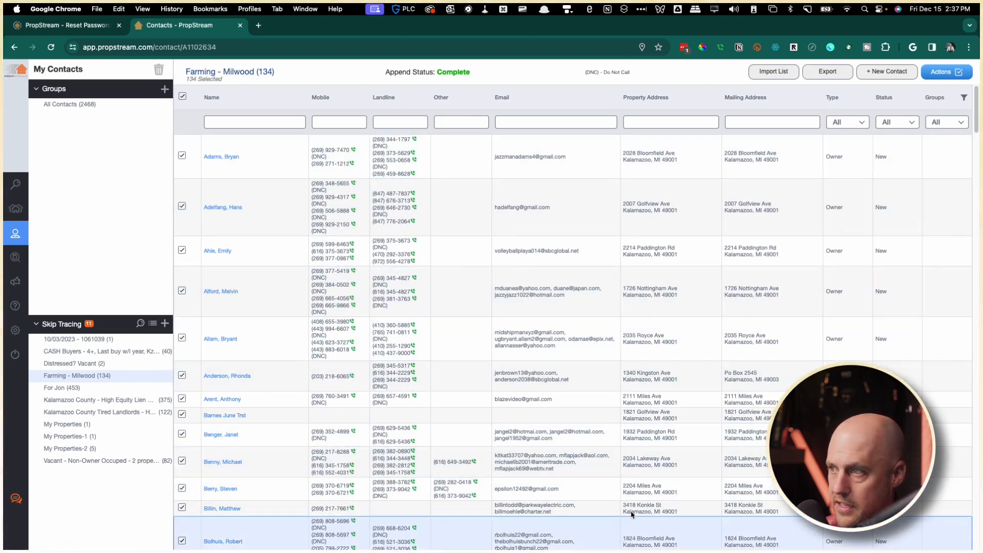